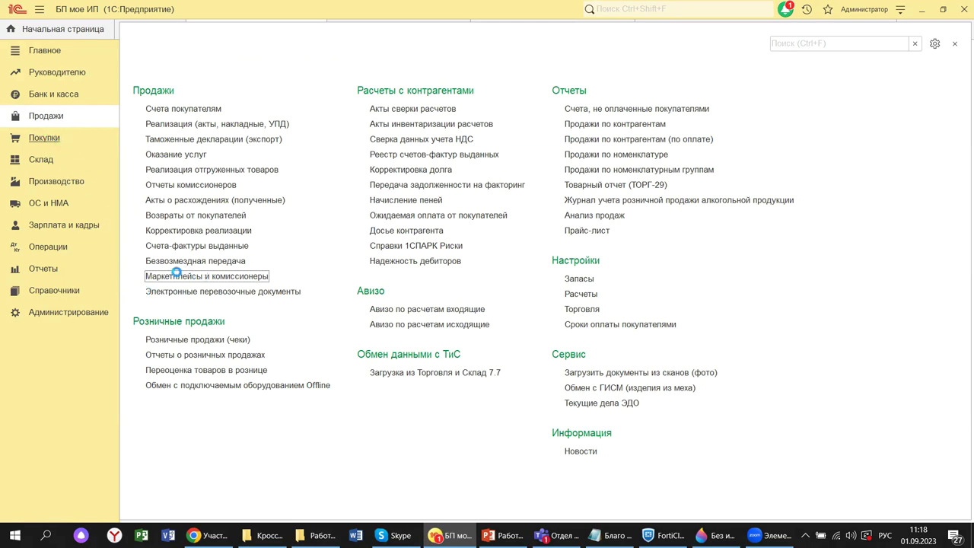
Open the «Маркетплейсы и комиссионеры» document list from the sales section.
{"action": "left_click", "coordinate": [152, 275]}
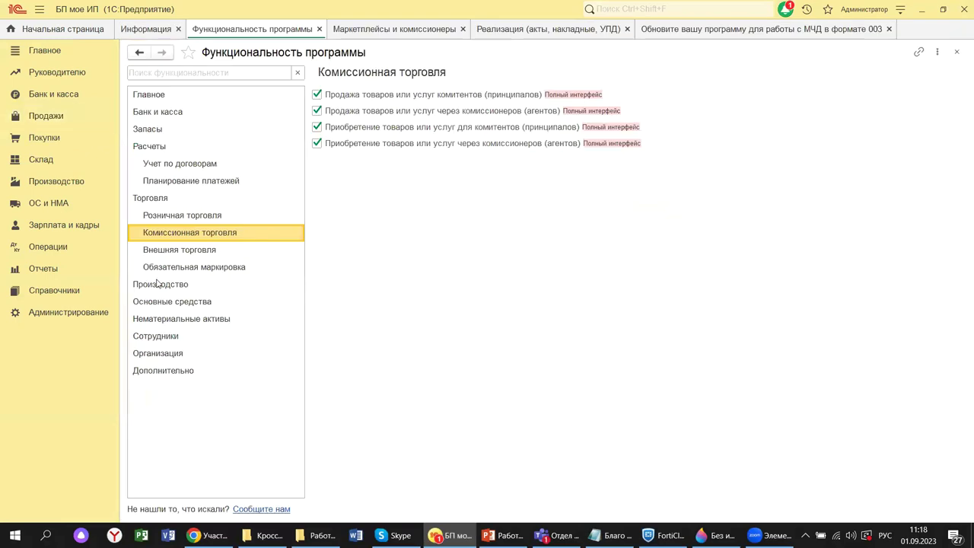
{"action": "left_click", "coordinate": [42, 137]}
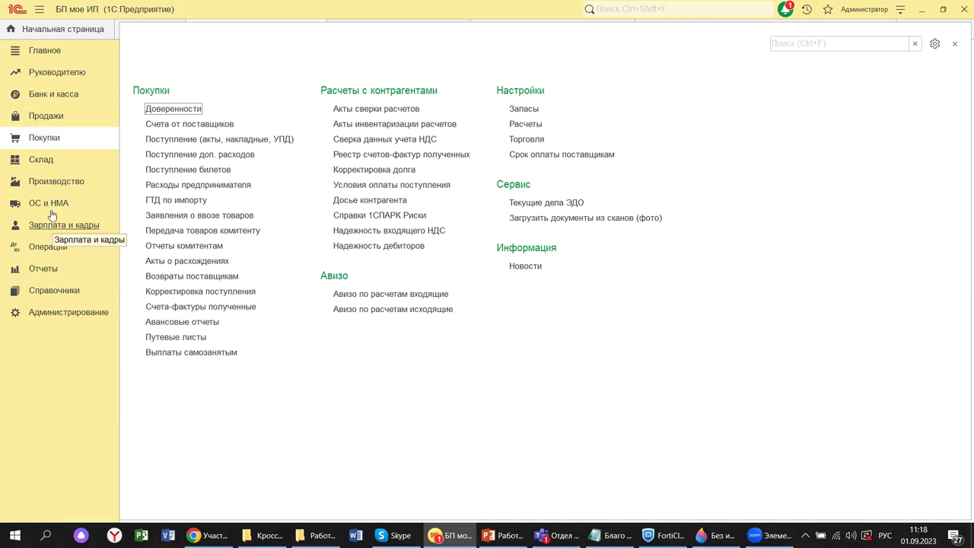
{"action": "left_click", "coordinate": [50, 118]}
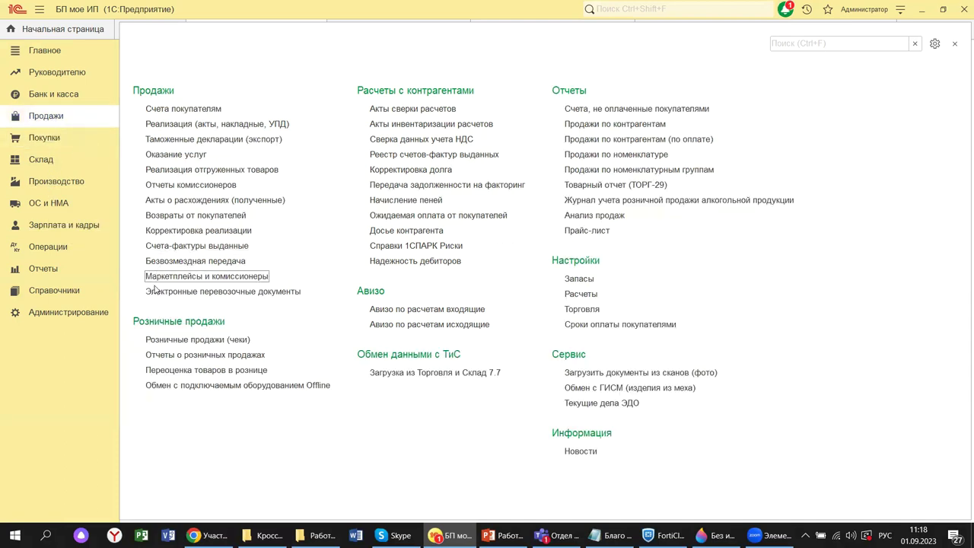
{"action": "left_click", "coordinate": [182, 277]}
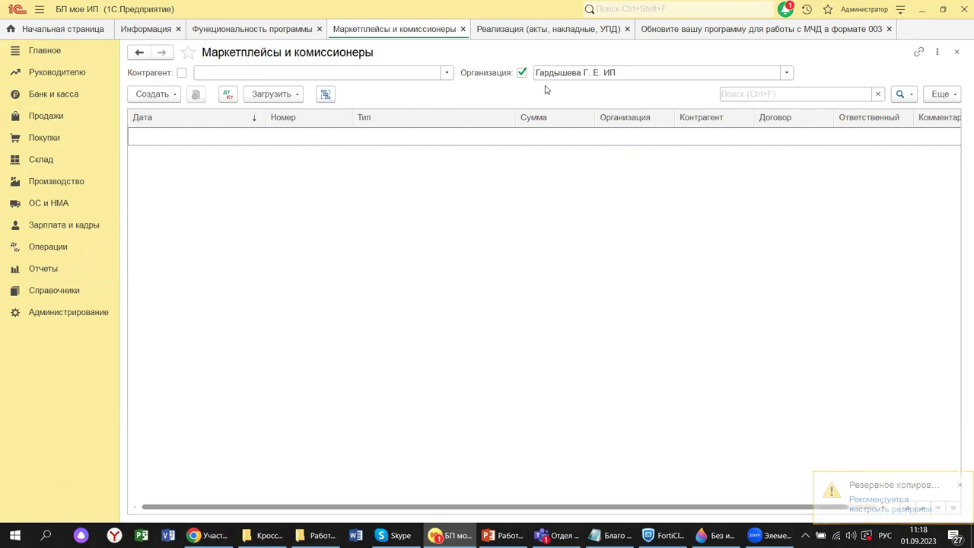
Check the available organizations for the list filter and start a new «Поступление услуг (акт, УПД)» document.
{"action": "left_click", "coordinate": [790, 76]}
{"action": "left_click", "coordinate": [791, 76]}
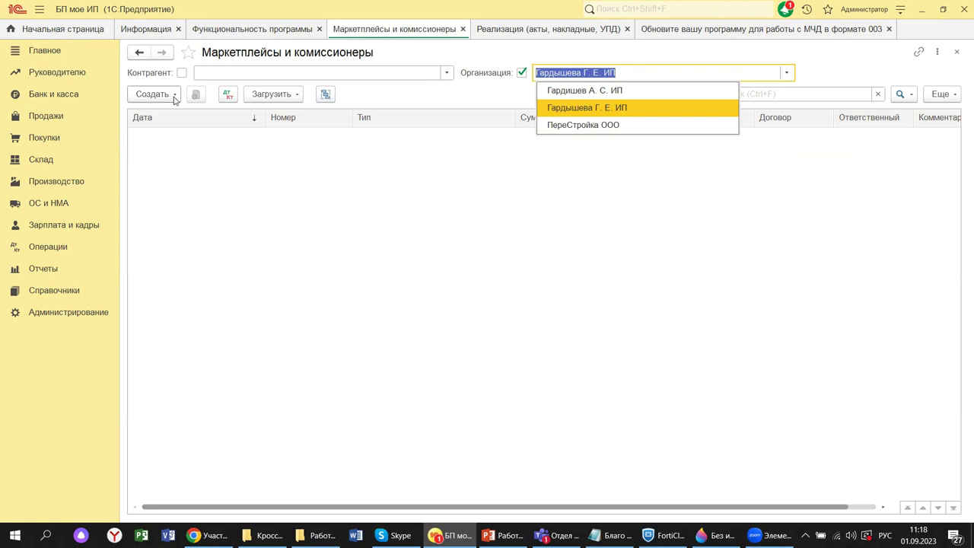
{"action": "key", "text": "Escape"}
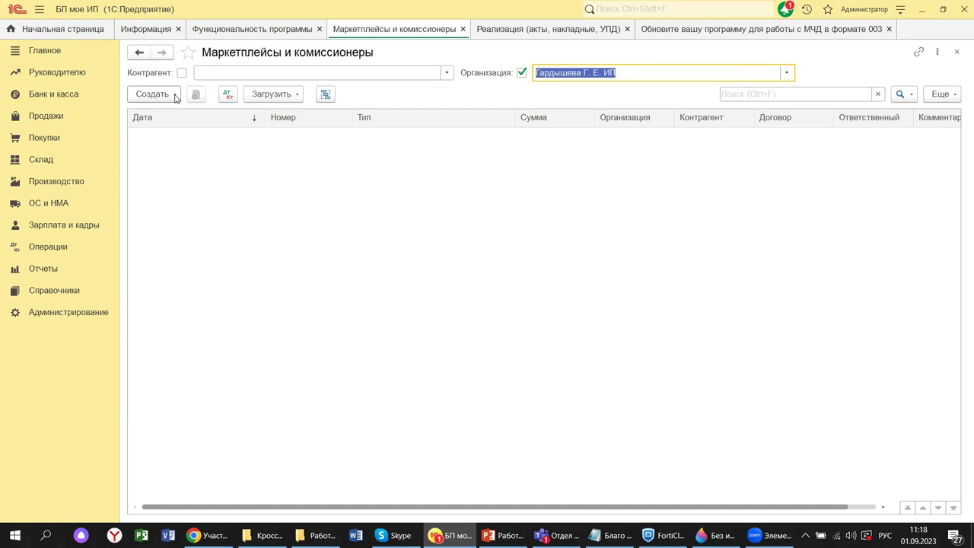
{"action": "left_click", "coordinate": [175, 95]}
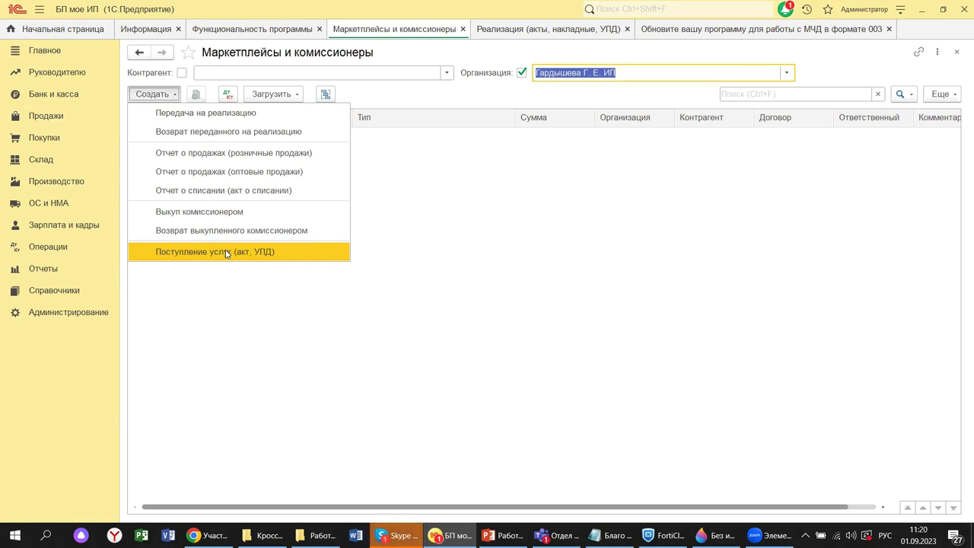
{"action": "left_click", "coordinate": [226, 253]}
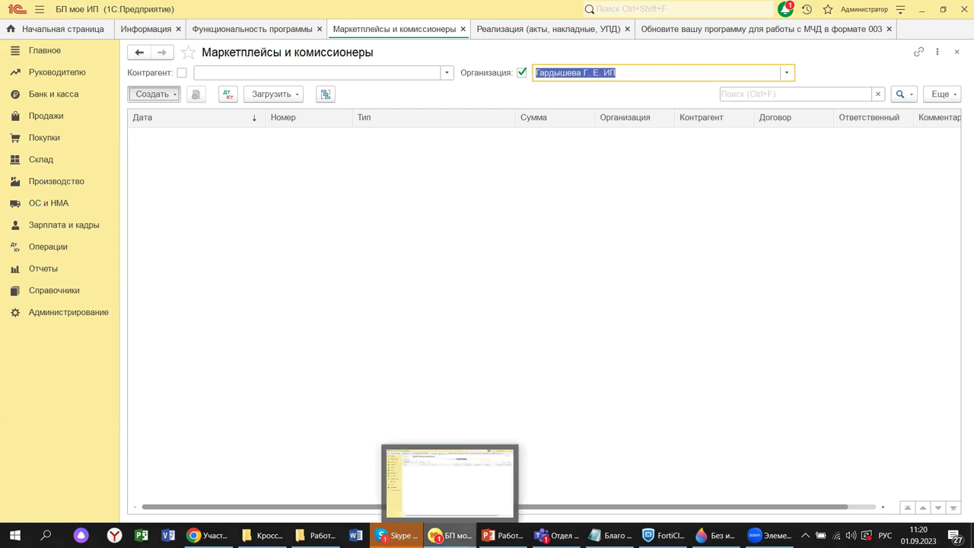
Switch to the PowerPoint presentation and read slides 9 to 11 on the marketplace workplace and transferring goods for sale.
{"action": "mouse_move", "coordinate": [504, 535]}
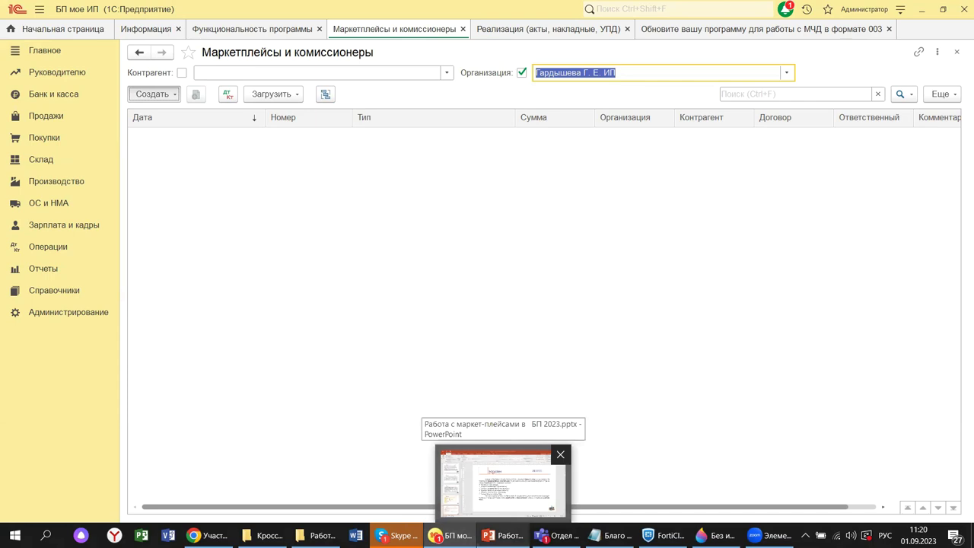
{"action": "left_click", "coordinate": [502, 484]}
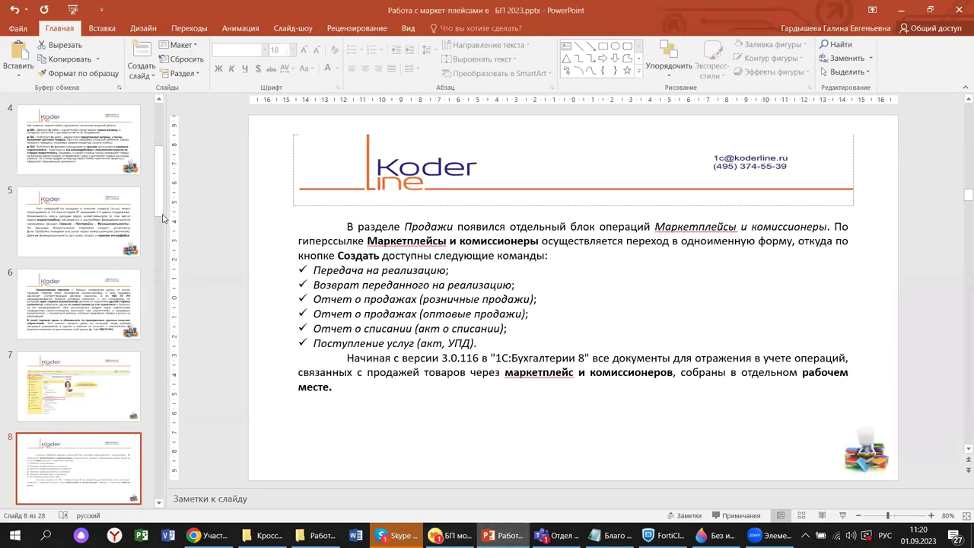
{"action": "scroll", "coordinate": [76, 266], "scroll_direction": "down", "scroll_amount": 5}
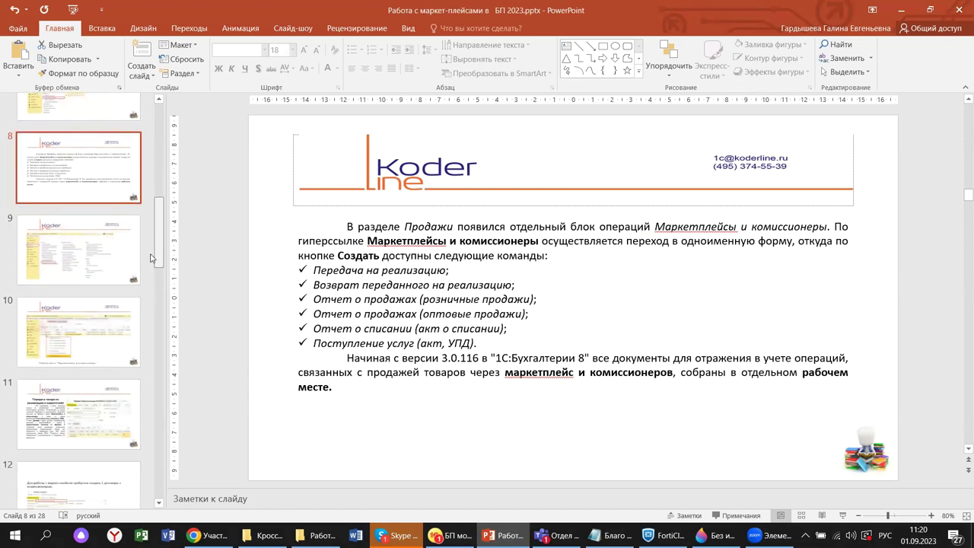
{"action": "left_click", "coordinate": [52, 263]}
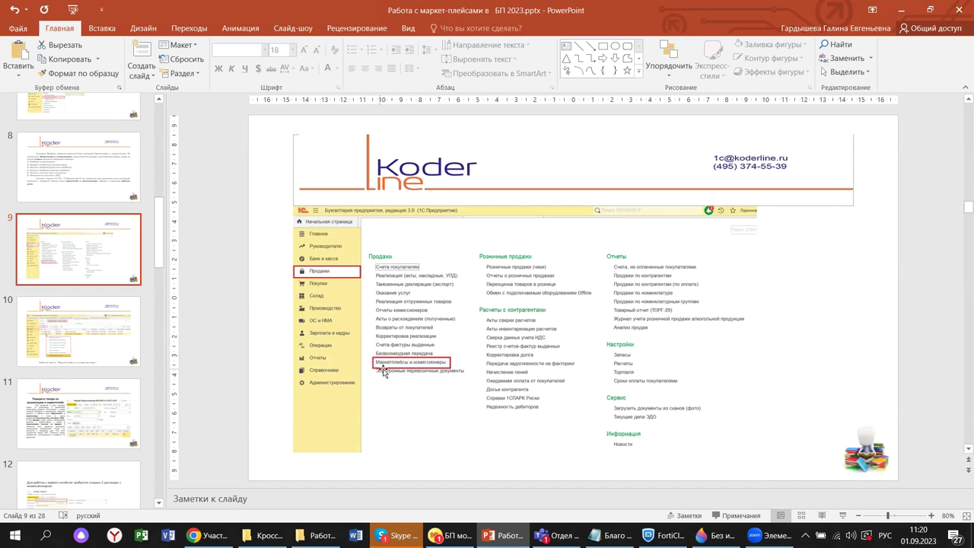
{"action": "left_click", "coordinate": [57, 333]}
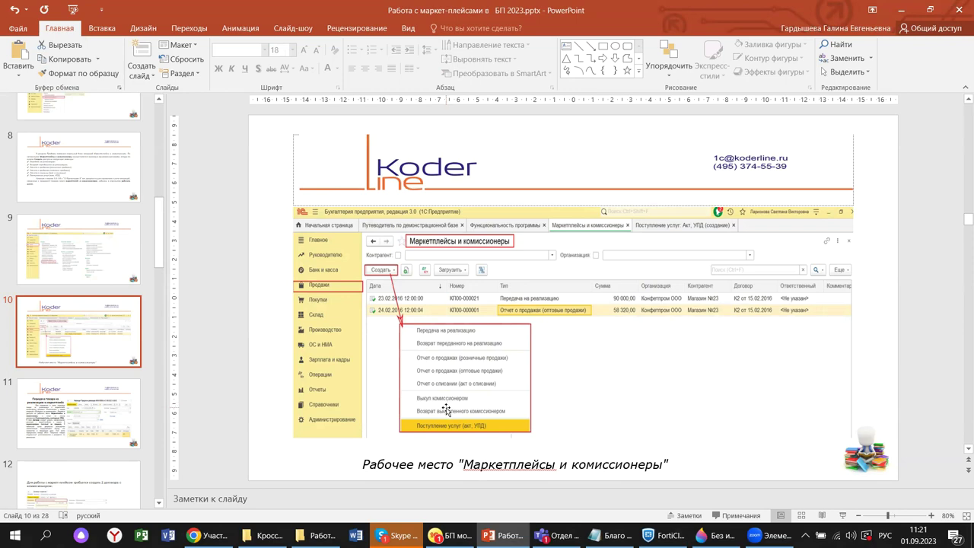
{"action": "left_click", "coordinate": [73, 423]}
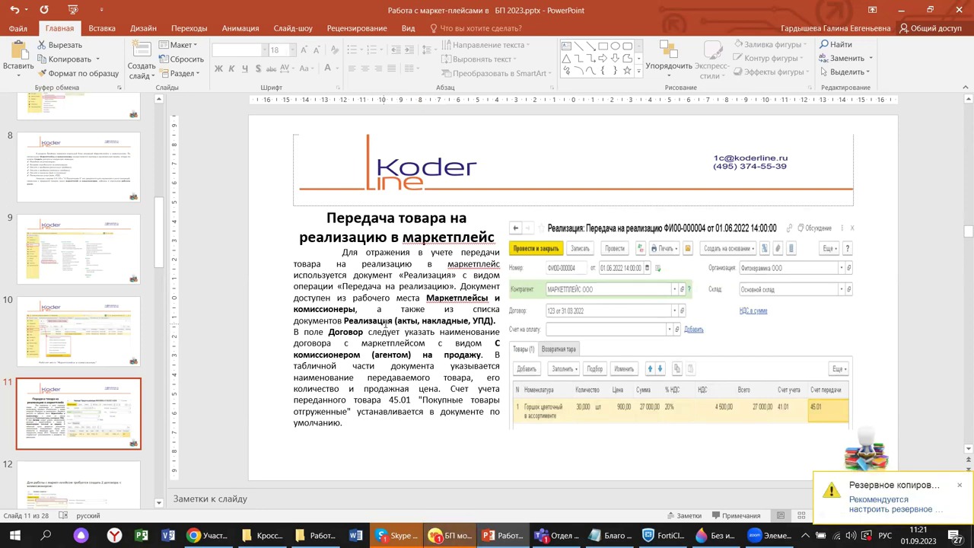
{"action": "left_click", "coordinate": [417, 283]}
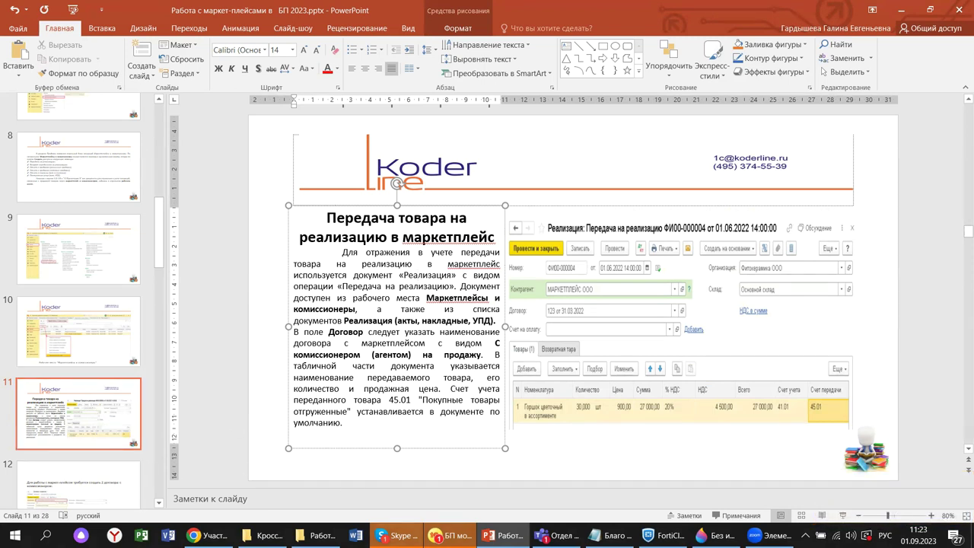
Switch back to 1C, close the empty service receipt and create a «Передача на реализацию» document.
{"action": "mouse_move", "coordinate": [450, 535]}
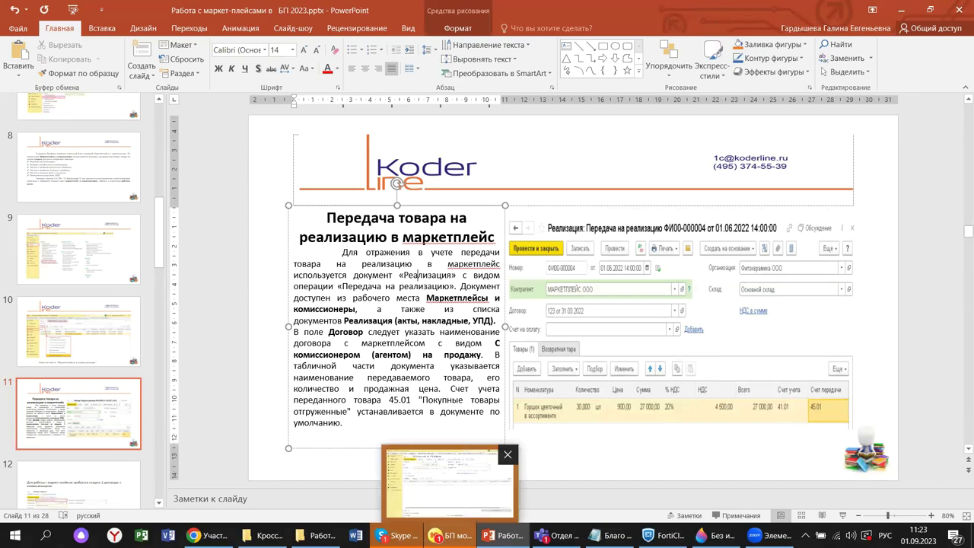
{"action": "left_click", "coordinate": [451, 535]}
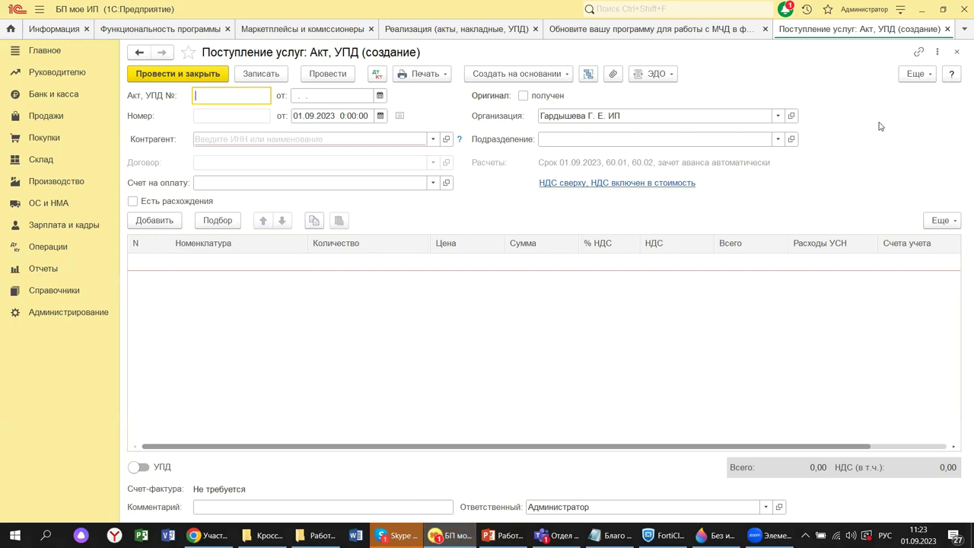
{"action": "left_click", "coordinate": [957, 51]}
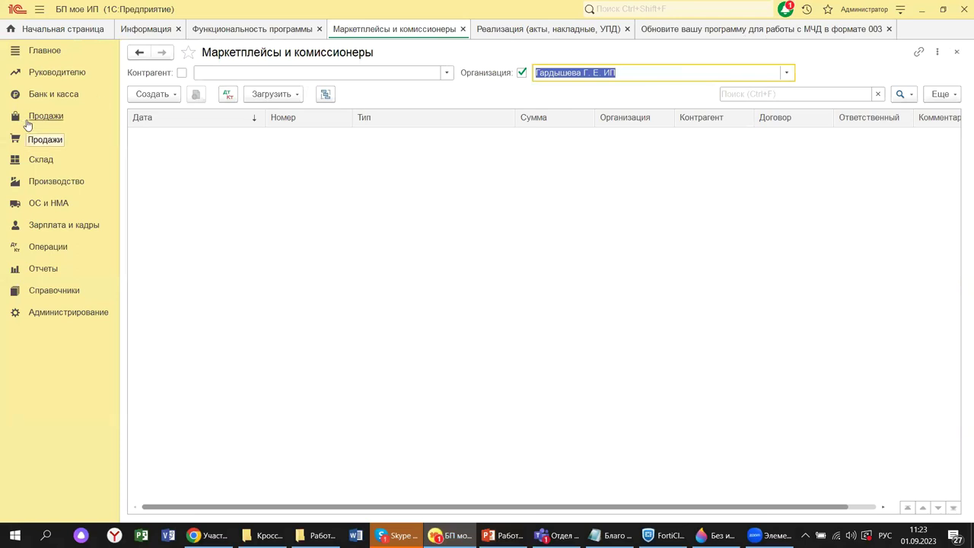
{"action": "left_click", "coordinate": [174, 96]}
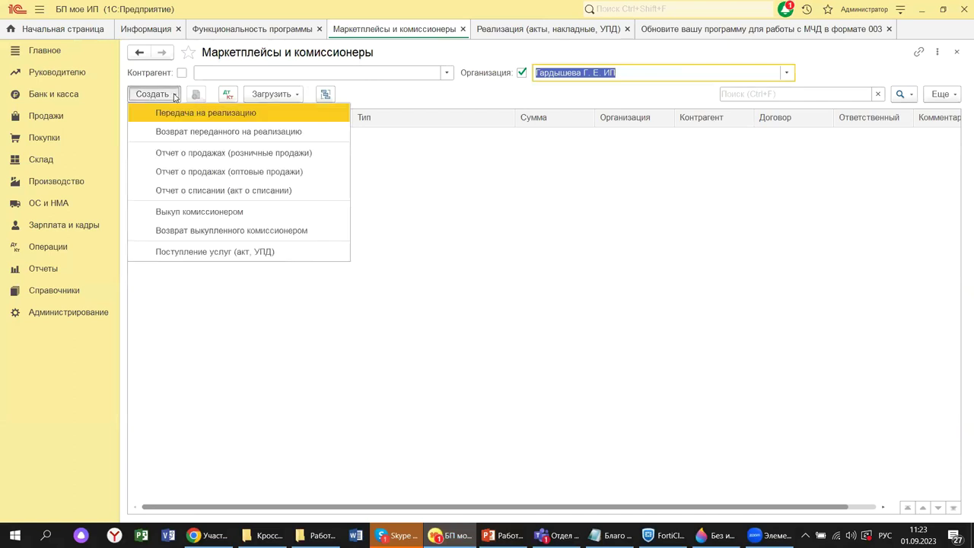
{"action": "left_click", "coordinate": [208, 120]}
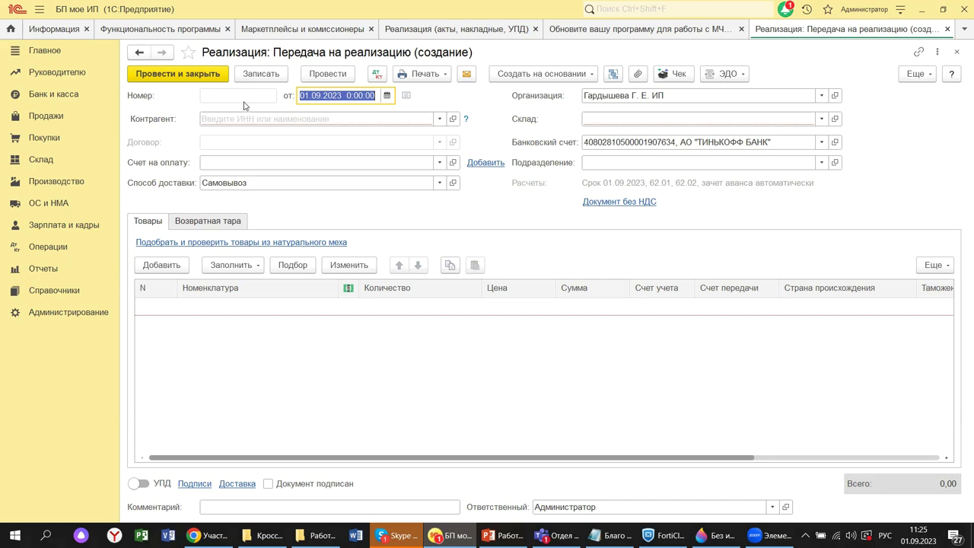
Set the document's counterparty to ЗАВОД ЖБИ-2 ОАО and its warehouse to «Склад общий».
{"action": "left_click", "coordinate": [440, 121]}
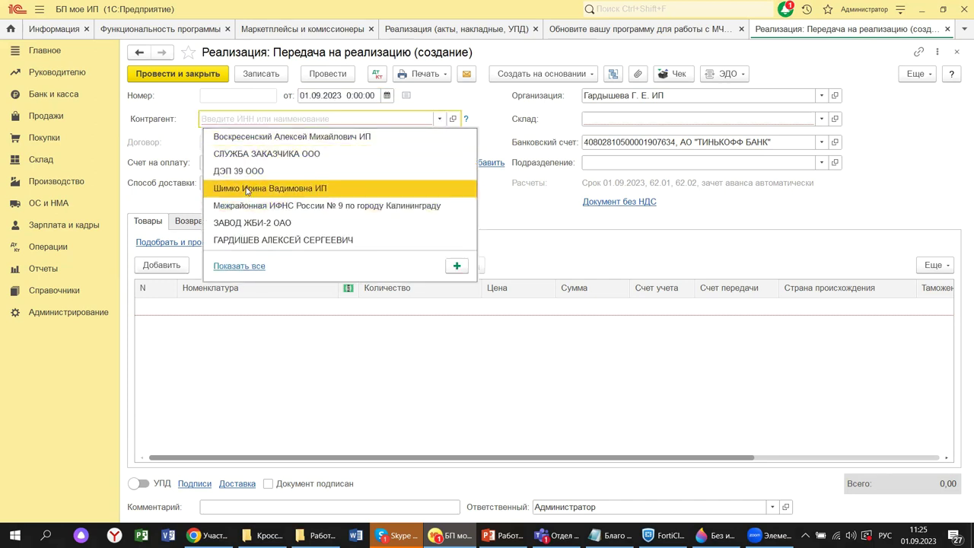
{"action": "left_click", "coordinate": [223, 225]}
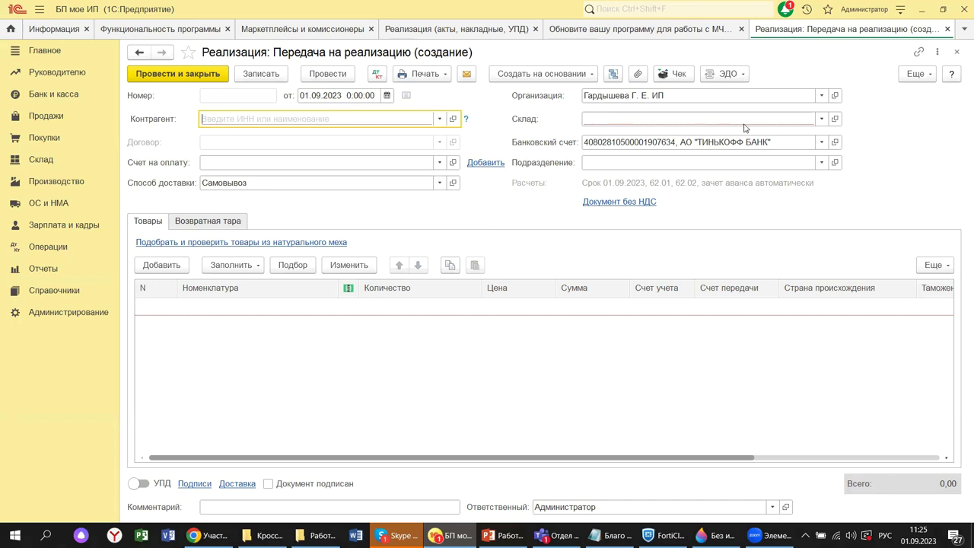
{"action": "left_click", "coordinate": [822, 119]}
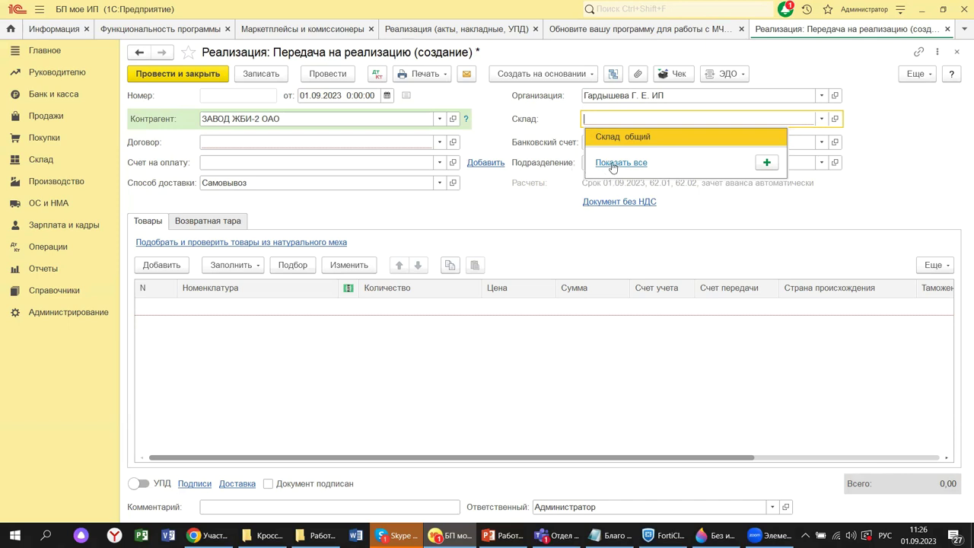
{"action": "left_click", "coordinate": [669, 136]}
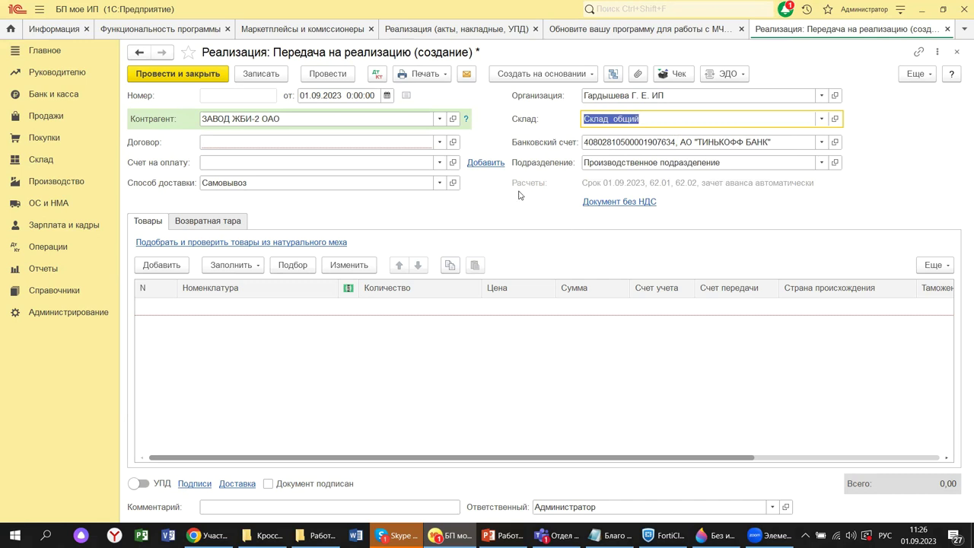
Look through the full list of contracts for the selected counterparty and close it without choosing one.
{"action": "left_click", "coordinate": [439, 143]}
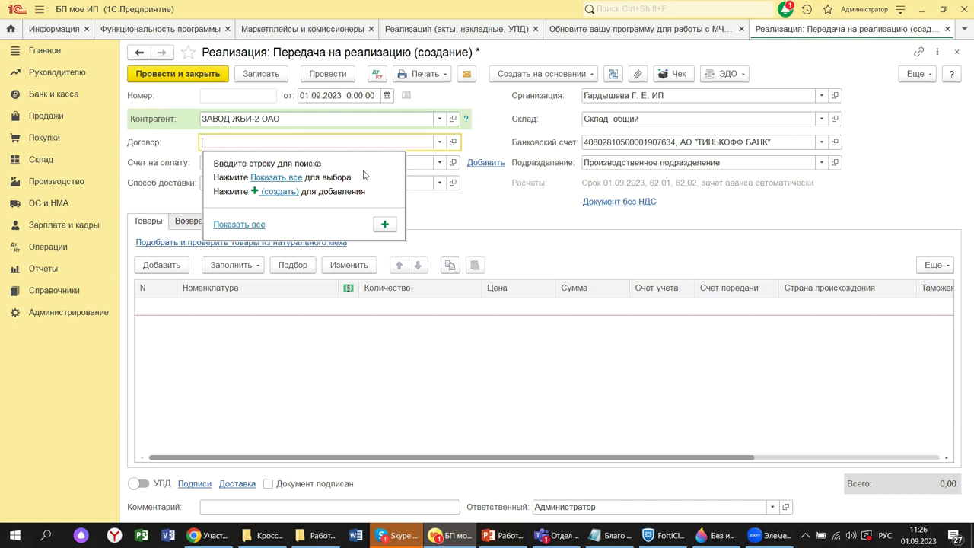
{"action": "left_click", "coordinate": [288, 176]}
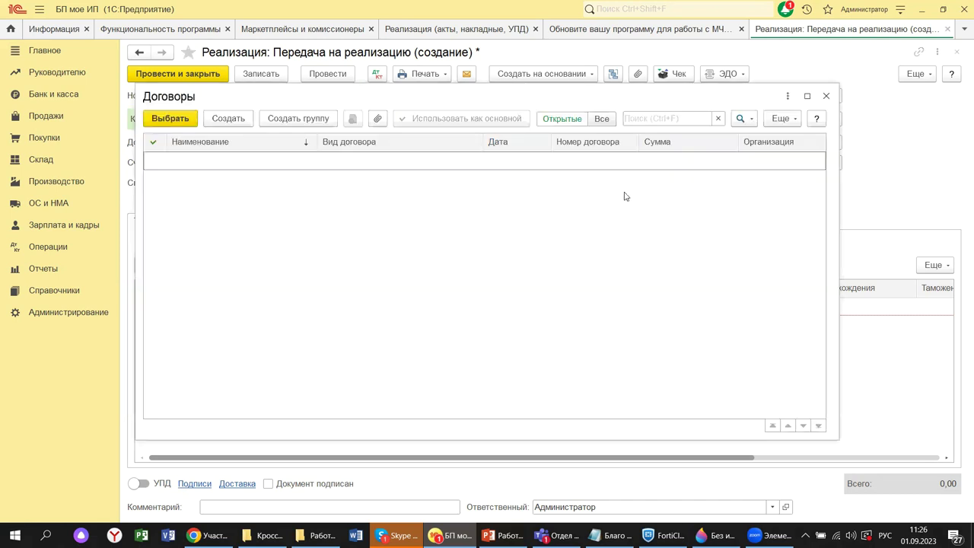
{"action": "left_click", "coordinate": [828, 96]}
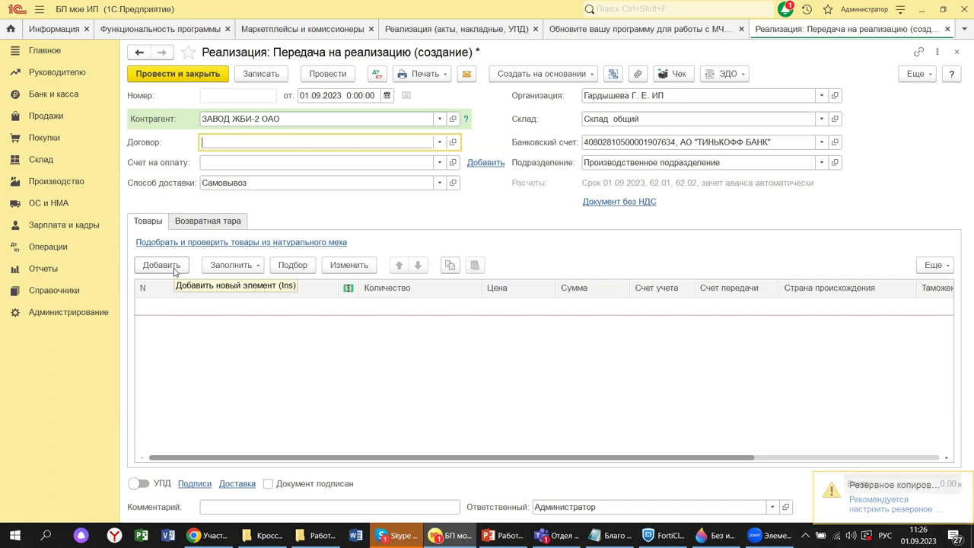
Add a «Хозтовары» line with quantity 10 to the goods table and check the choices for its transfer account.
{"action": "left_click", "coordinate": [174, 267]}
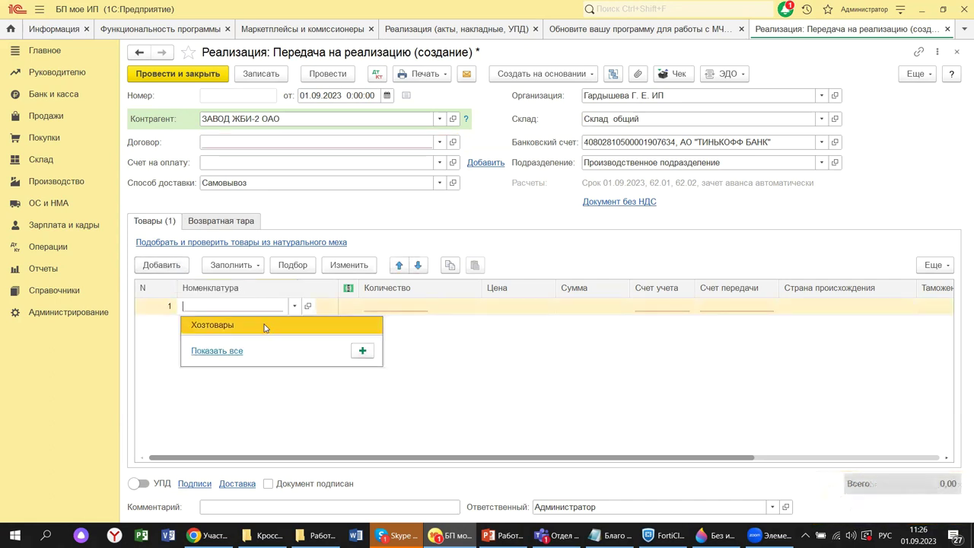
{"action": "left_click", "coordinate": [266, 325]}
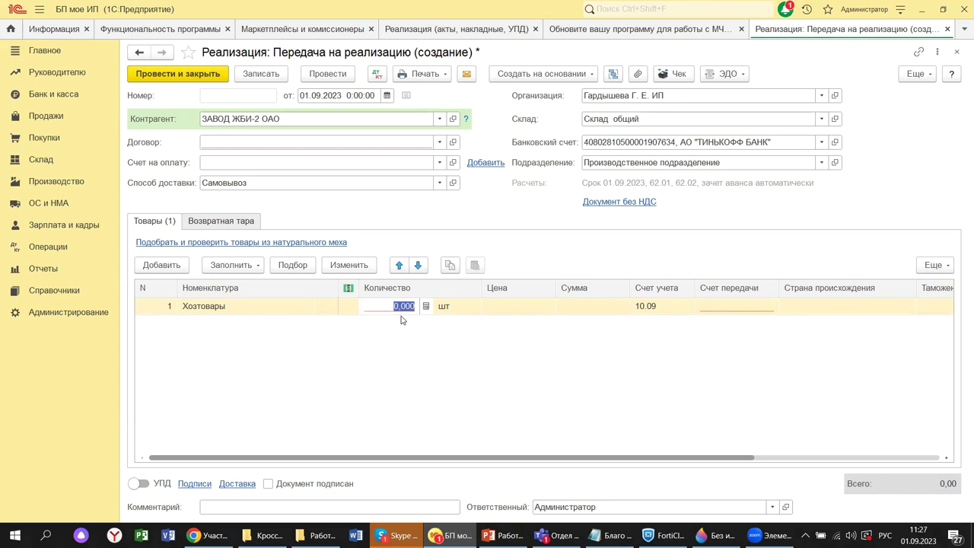
{"action": "type", "text": "10"}
{"action": "left_click", "coordinate": [718, 305]}
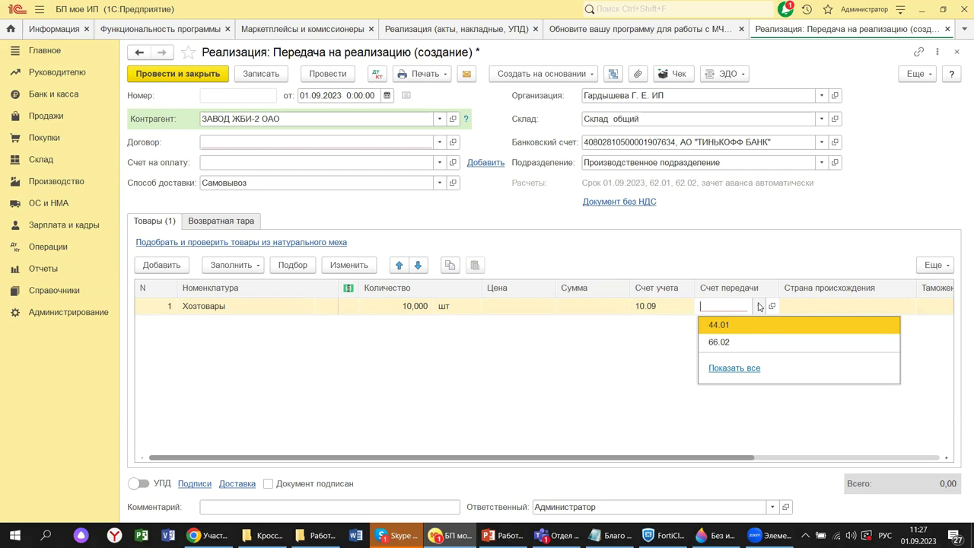
{"action": "left_click", "coordinate": [206, 224]}
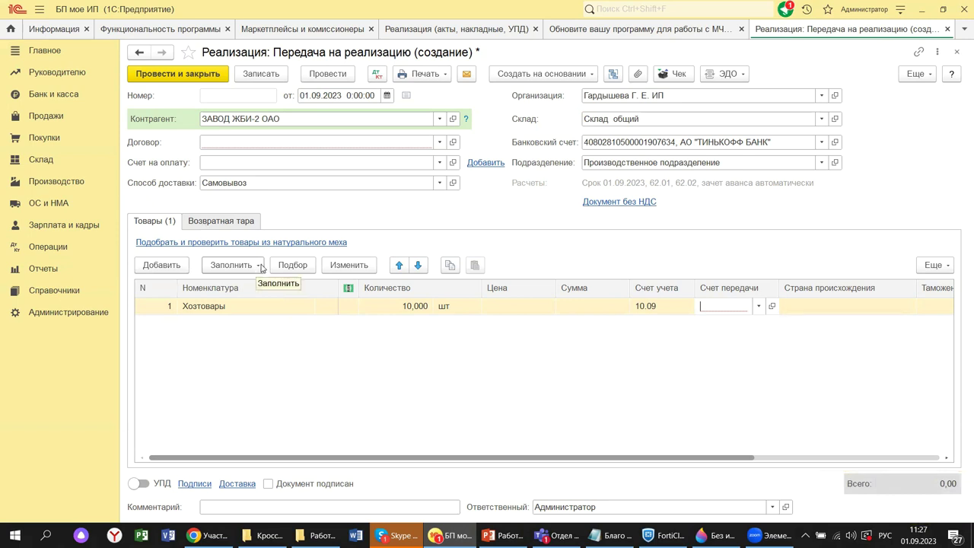
Inspect the receipts offered for «Добавить из поступления», close that list and review the other options for filling the goods table.
{"action": "left_click", "coordinate": [261, 267]}
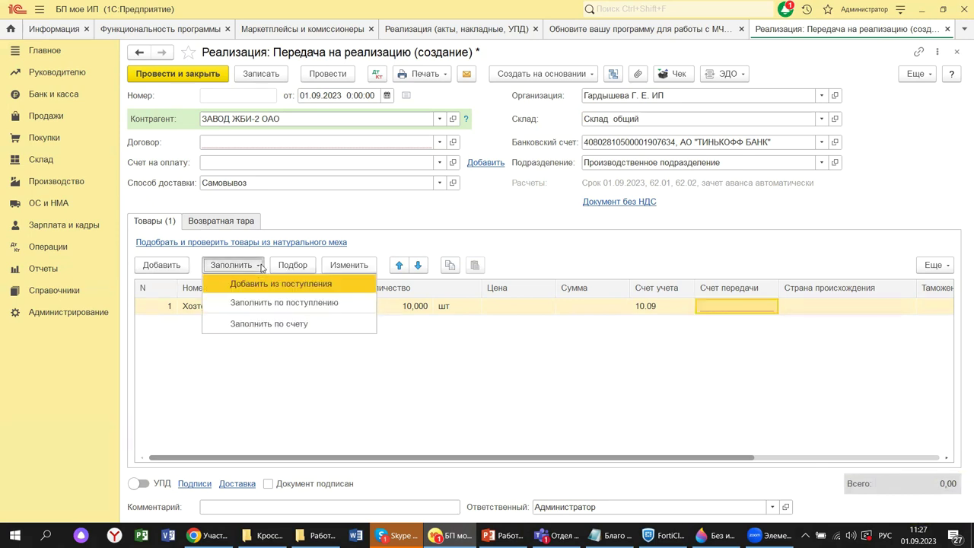
{"action": "left_click", "coordinate": [311, 291]}
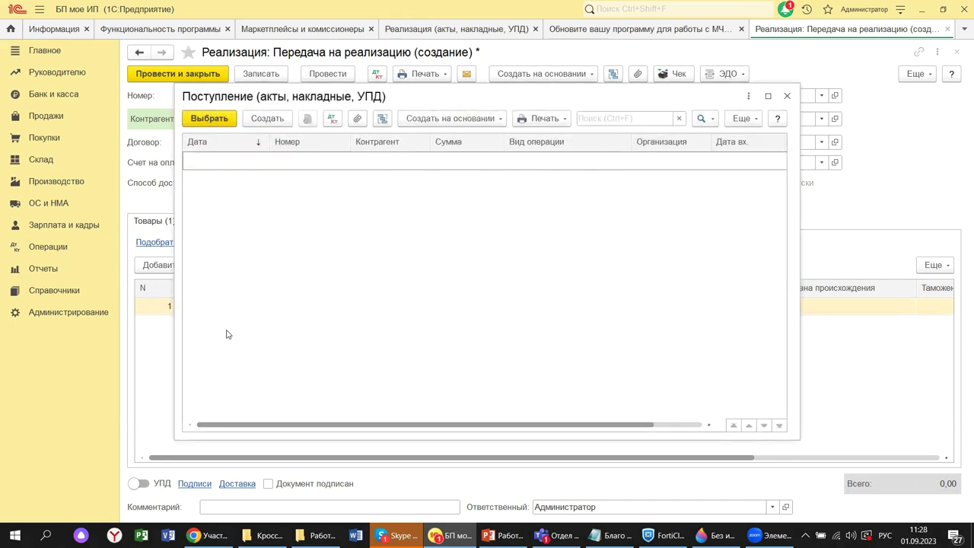
{"action": "left_click", "coordinate": [787, 96]}
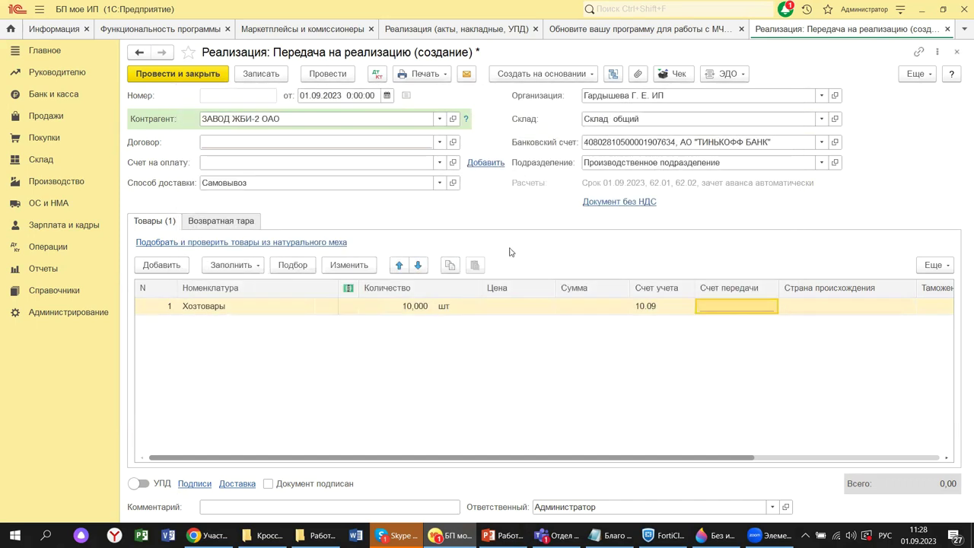
{"action": "left_click", "coordinate": [258, 266]}
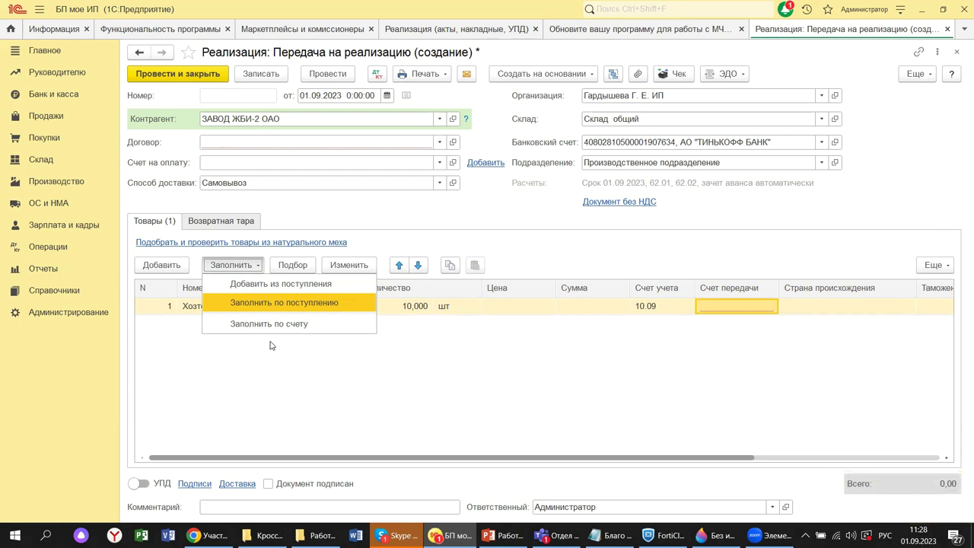
Look through the goods picker, close it without transferring anything, and review the document types offered by «Создать на основании».
{"action": "left_click", "coordinate": [295, 266]}
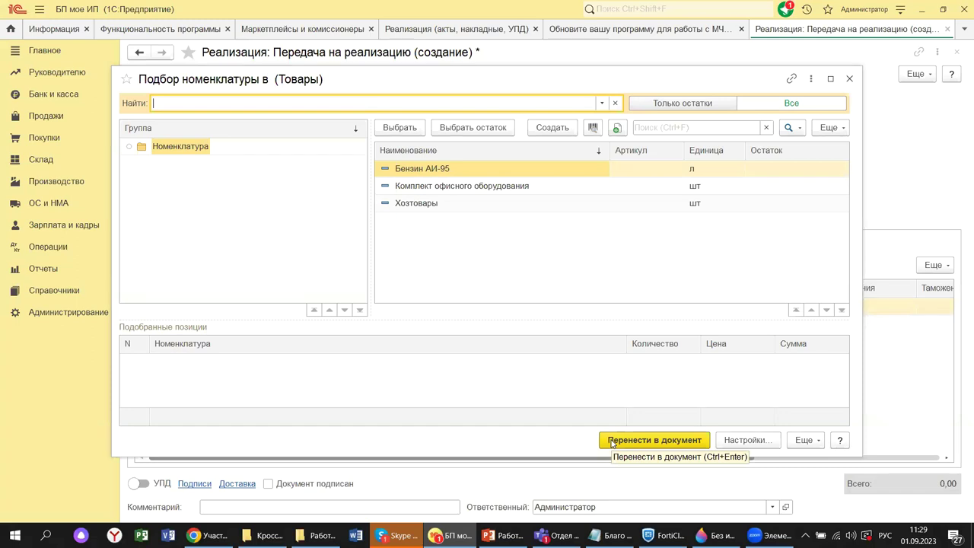
{"action": "left_click", "coordinate": [848, 80]}
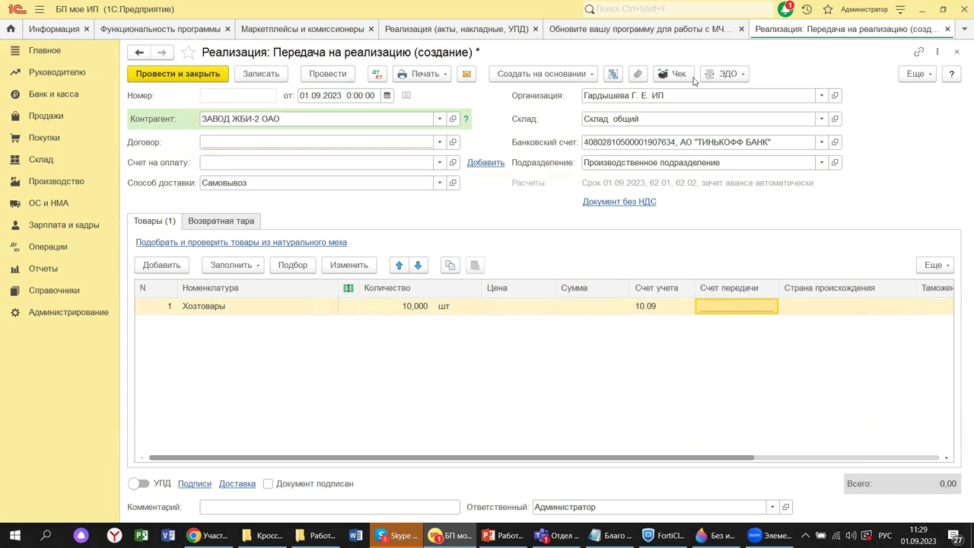
{"action": "left_click", "coordinate": [592, 76]}
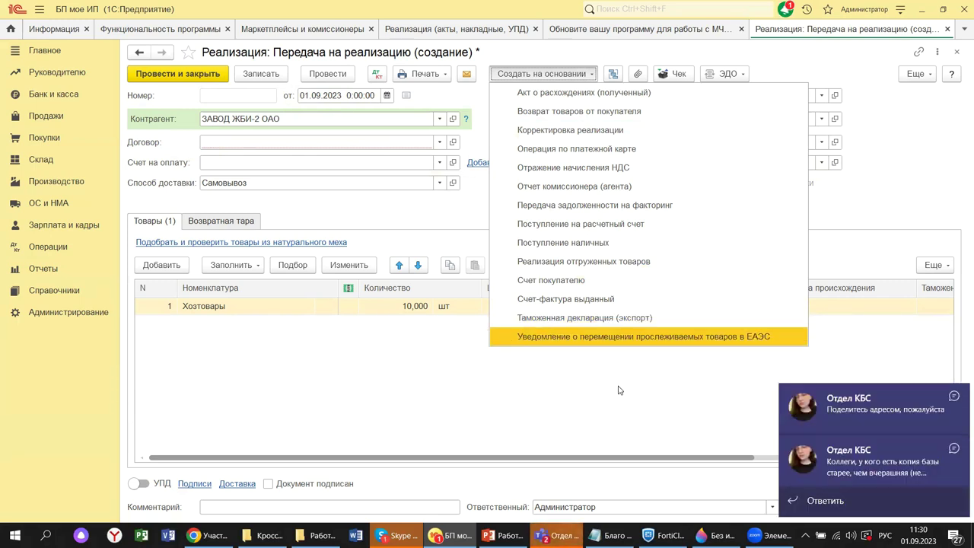
Dismiss the incoming chat notifications covering the document form.
{"action": "left_click", "coordinate": [956, 401]}
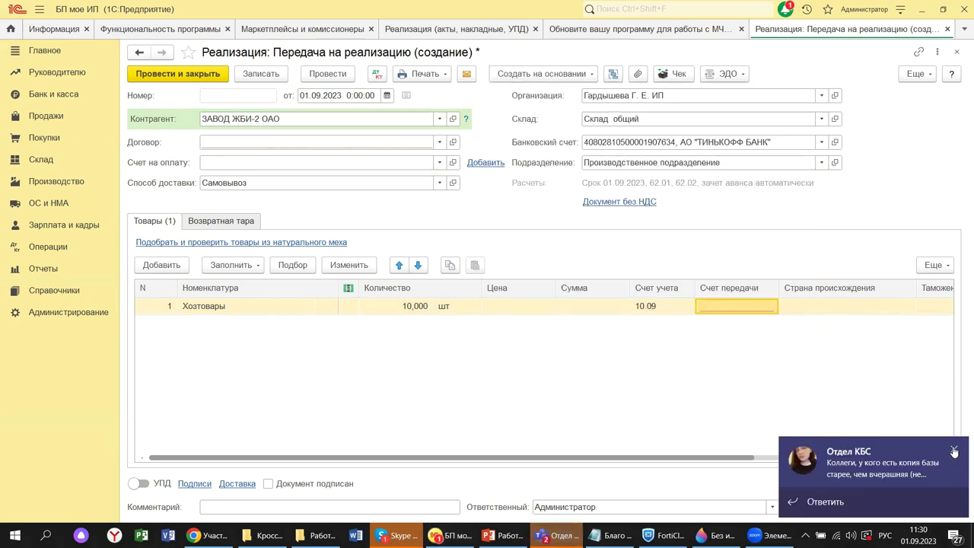
{"action": "left_click", "coordinate": [954, 452]}
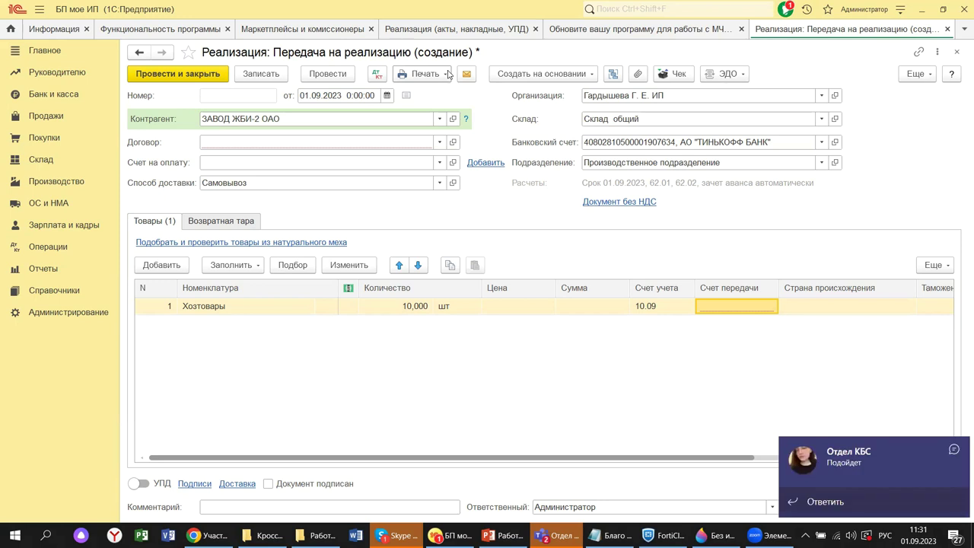
{"action": "left_click", "coordinate": [958, 449]}
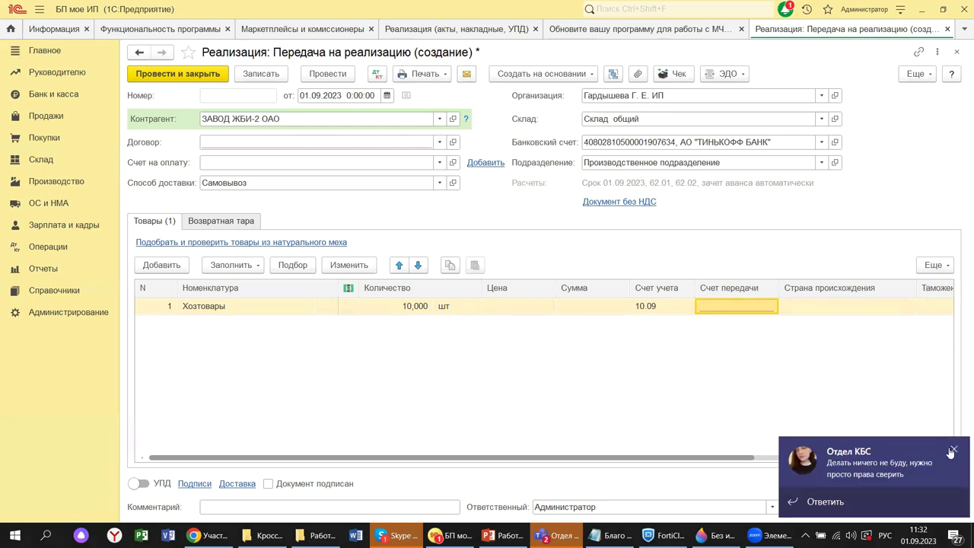
{"action": "left_click", "coordinate": [954, 452]}
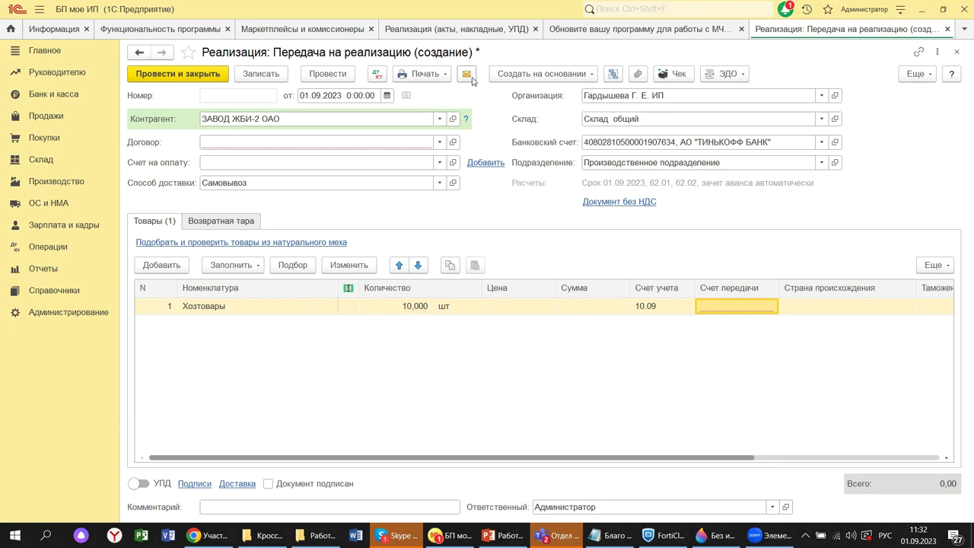
Review the printable forms available for the document, and close it without saving the changes.
{"action": "left_click", "coordinate": [446, 75]}
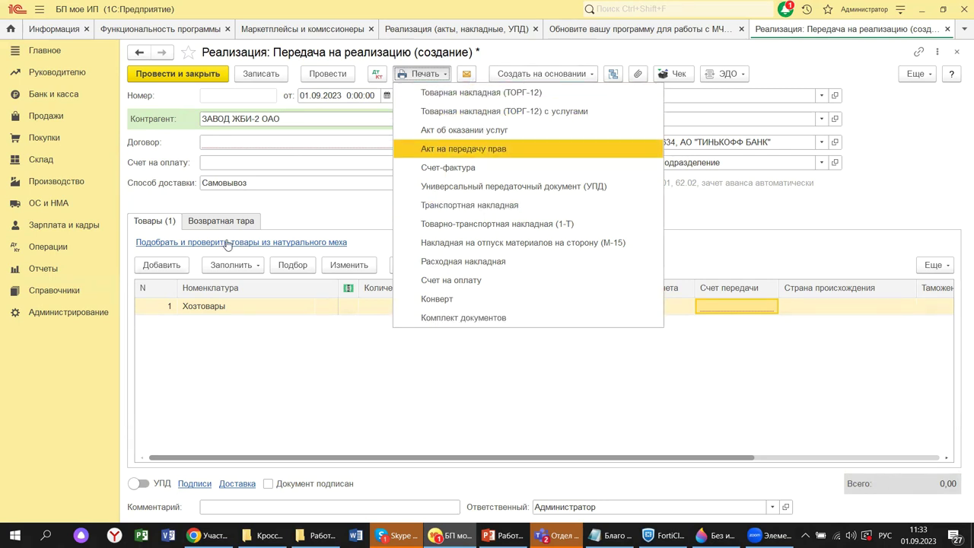
{"action": "left_click", "coordinate": [263, 352]}
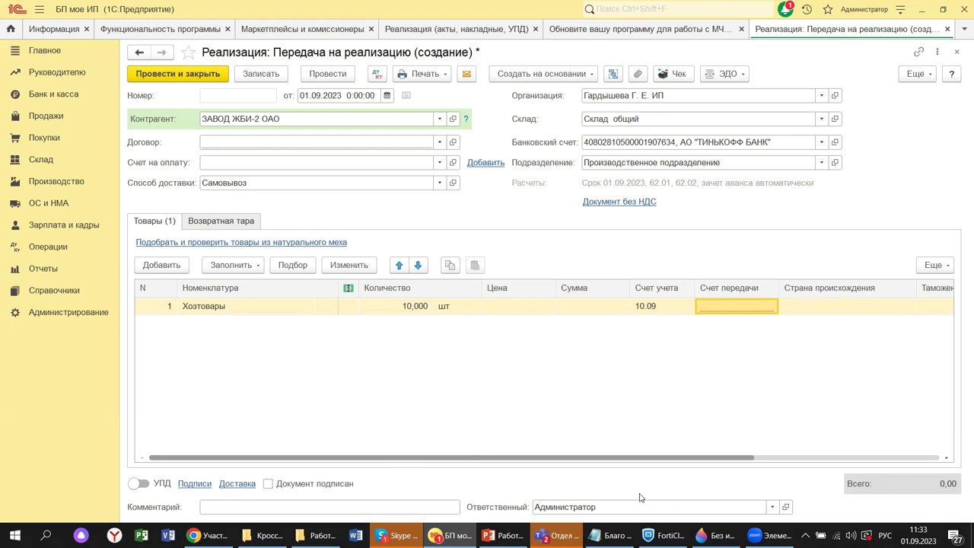
{"action": "left_click", "coordinate": [955, 55]}
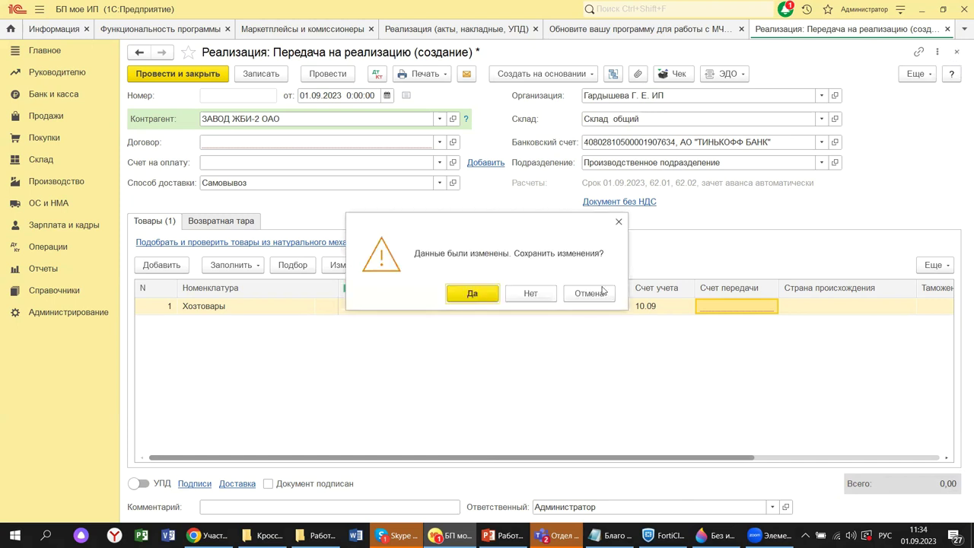
{"action": "left_click", "coordinate": [541, 296]}
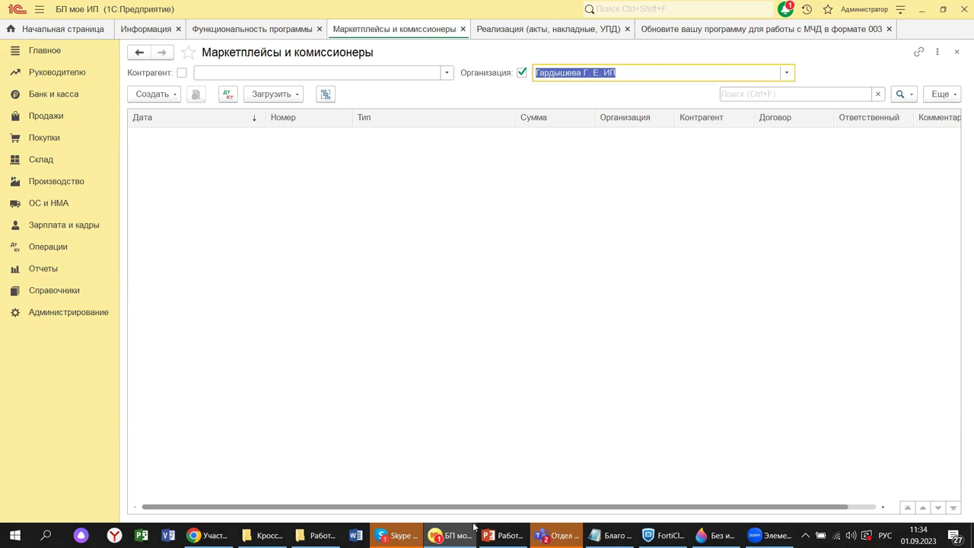
Switch to the PowerPoint presentation and show slide 12 about the contract with a commission agent.
{"action": "mouse_move", "coordinate": [491, 527]}
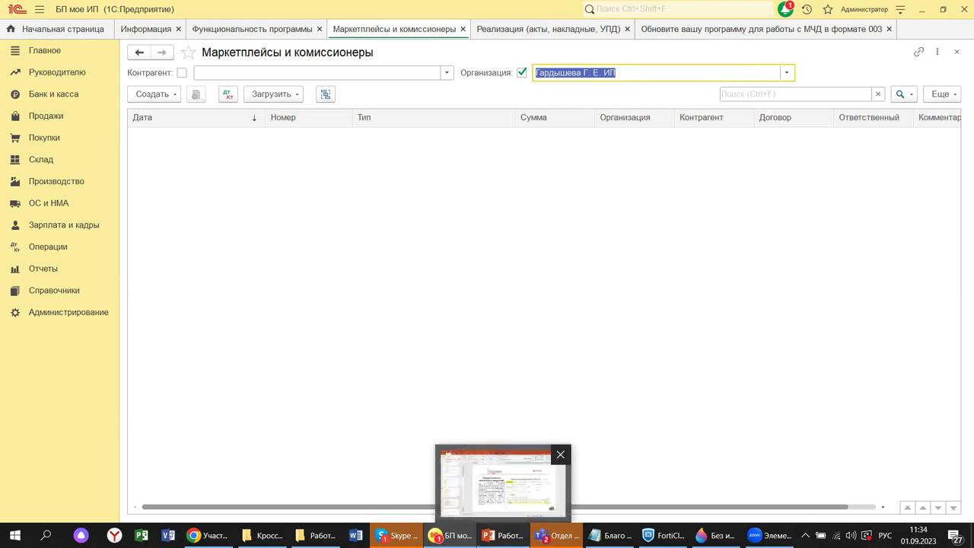
{"action": "left_click", "coordinate": [498, 480]}
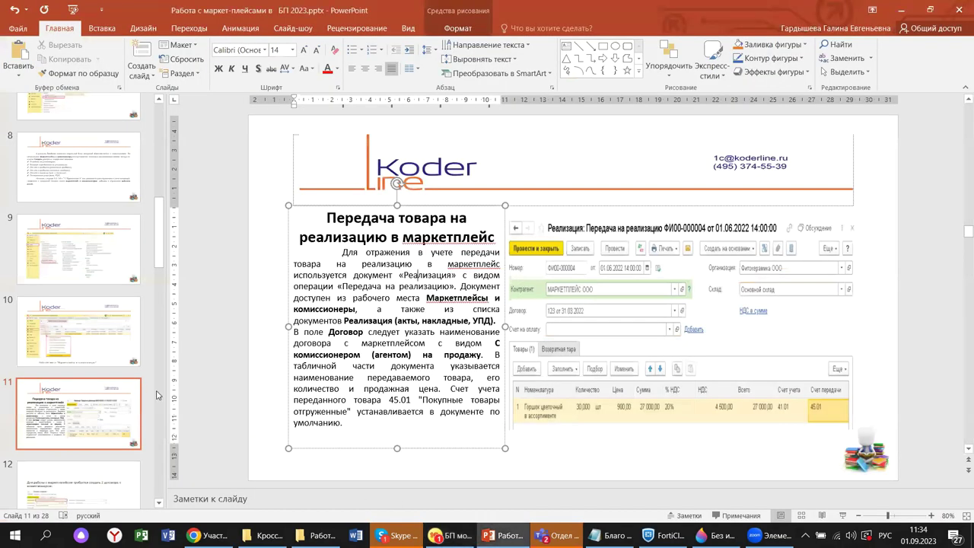
{"action": "left_click", "coordinate": [73, 445]}
{"action": "scroll", "coordinate": [74, 455], "scroll_direction": "down", "scroll_amount": 3}
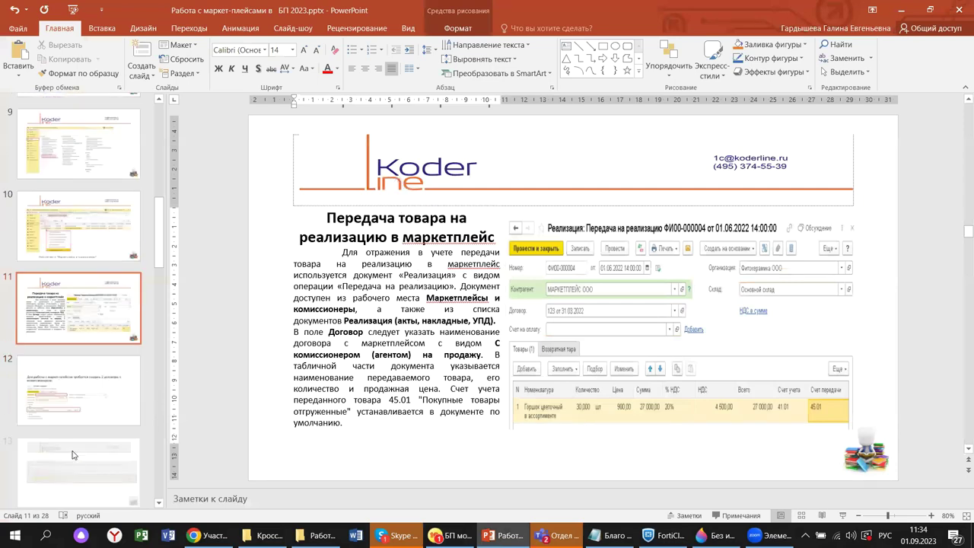
{"action": "left_click", "coordinate": [59, 271]}
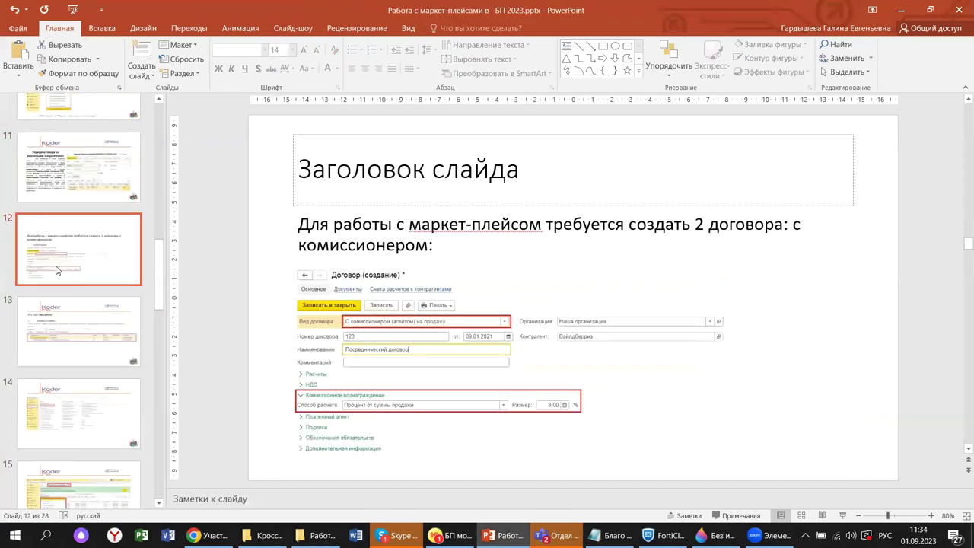
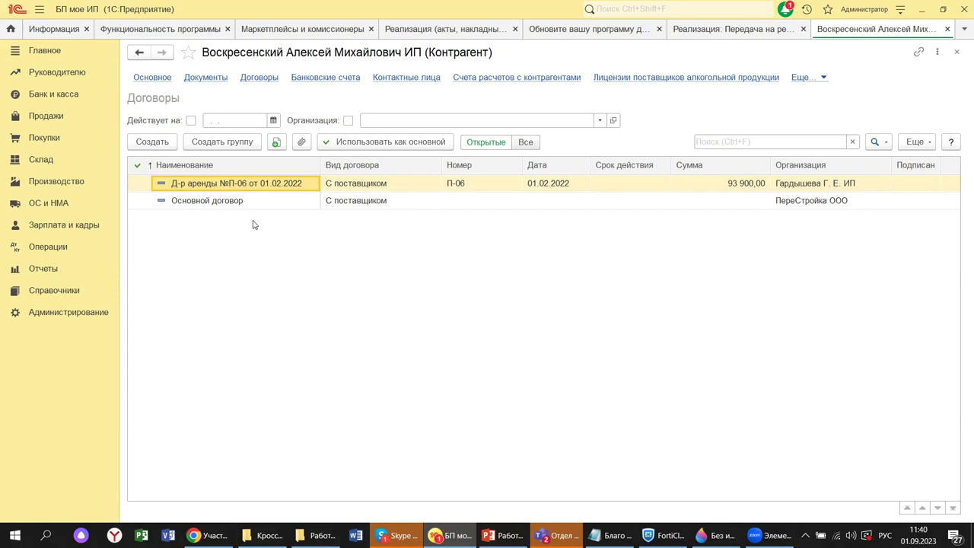
Open the counterparty's rental contract and set its contract type to «С комитентом (принципалом) на продажу».
{"action": "double_click", "coordinate": [306, 185]}
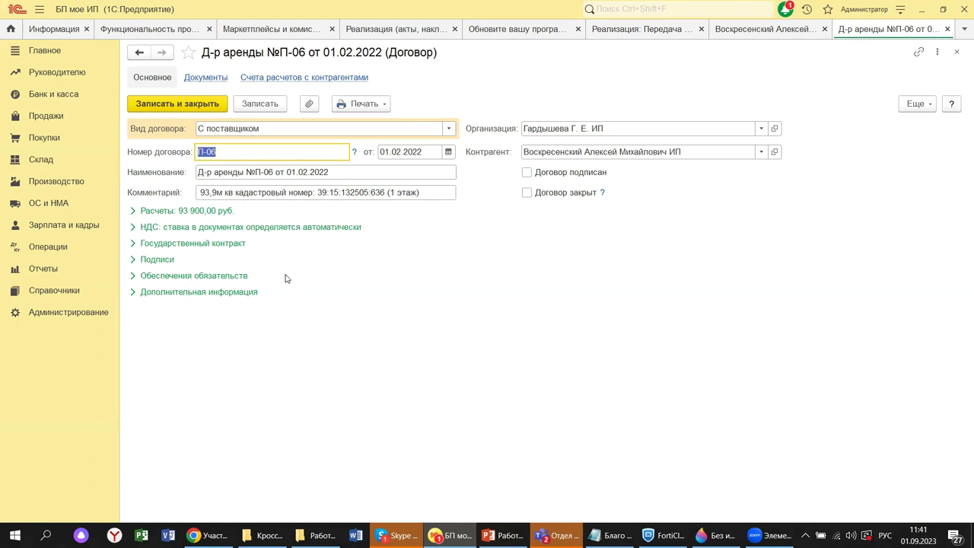
{"action": "left_click", "coordinate": [450, 130]}
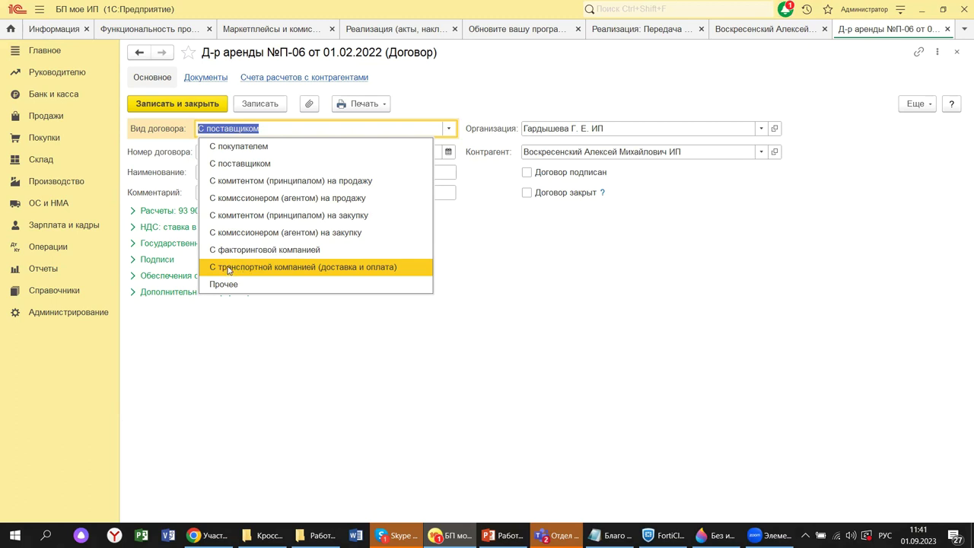
{"action": "left_click", "coordinate": [294, 181]}
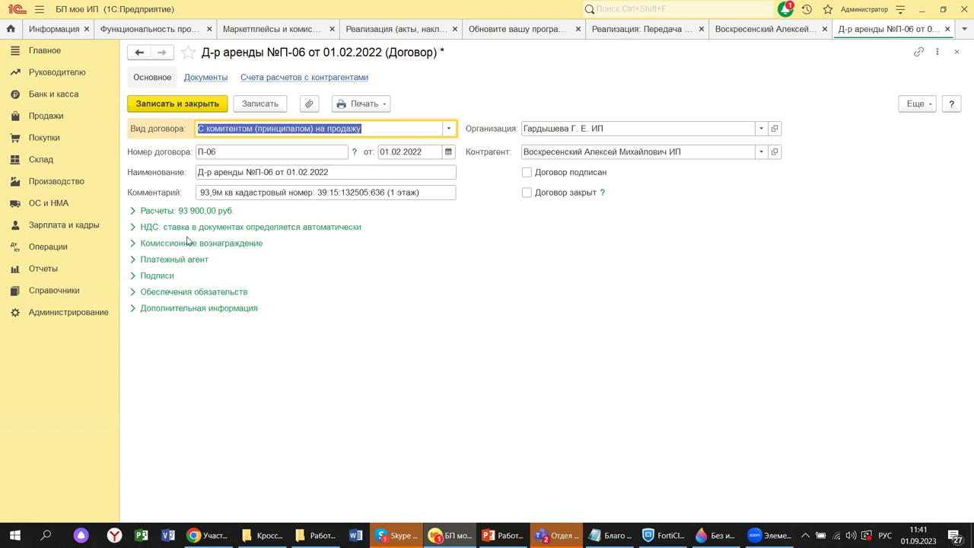
Try the commission calculation method «Процент от разности сумм продажи и поступления», and replace it with «Процент от суммы продажи».
{"action": "left_click", "coordinate": [133, 243]}
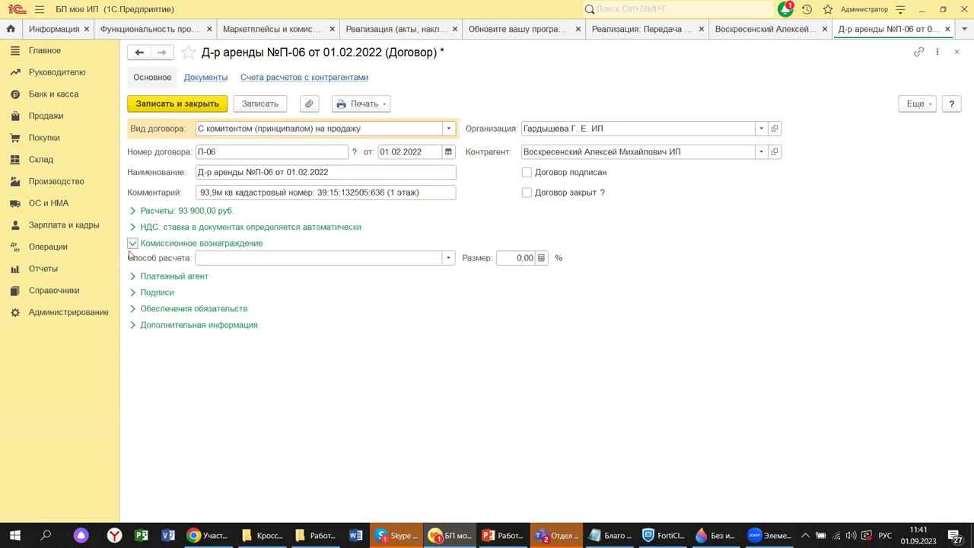
{"action": "left_click", "coordinate": [447, 258]}
{"action": "left_click", "coordinate": [447, 258]}
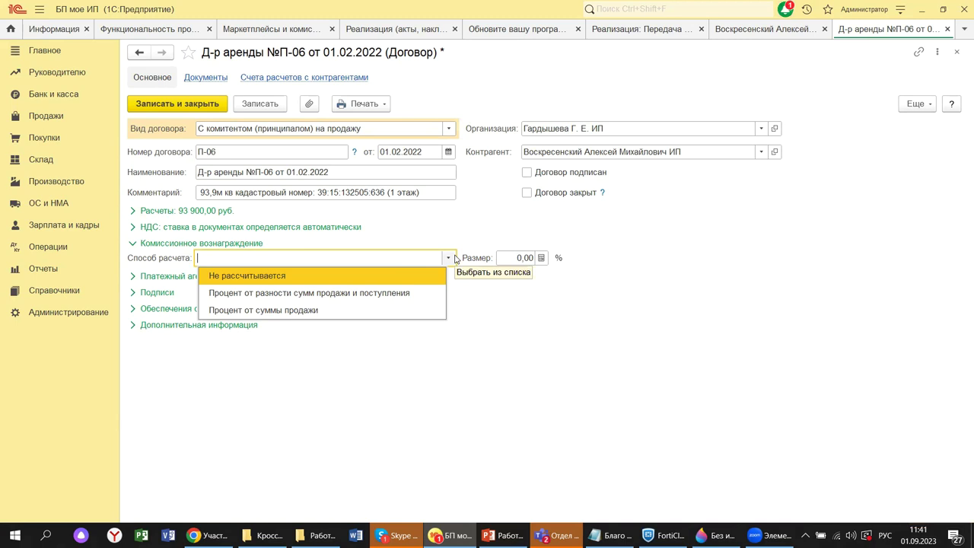
{"action": "left_click", "coordinate": [386, 295]}
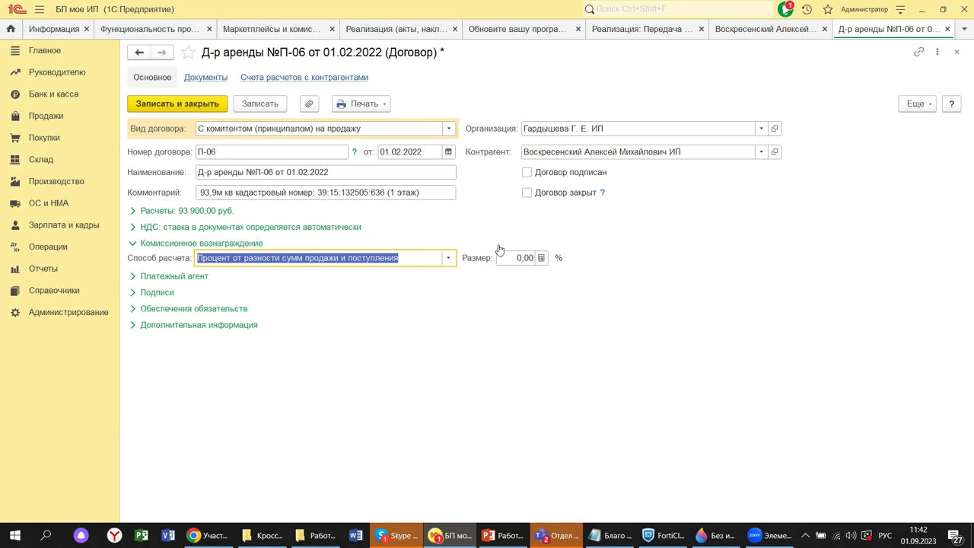
{"action": "left_click", "coordinate": [448, 261]}
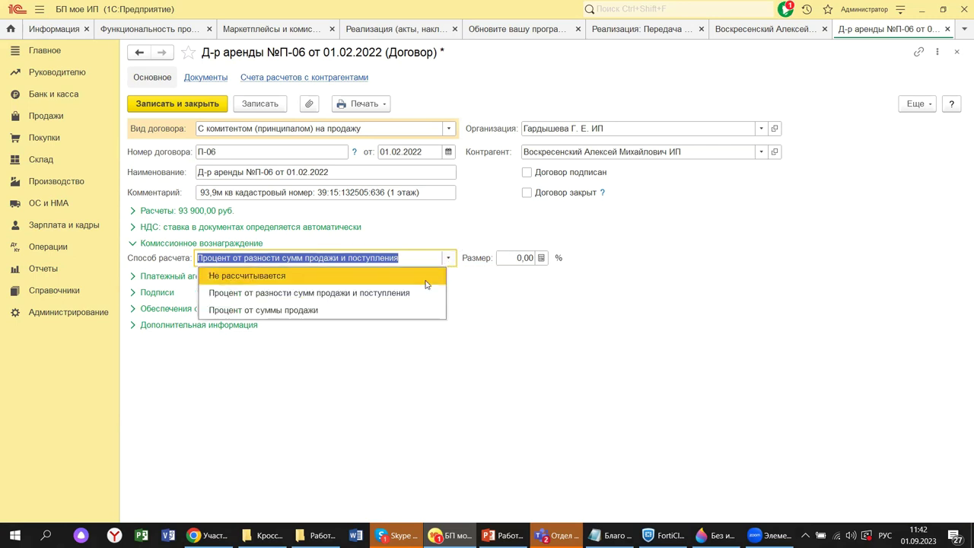
{"action": "left_click", "coordinate": [380, 309]}
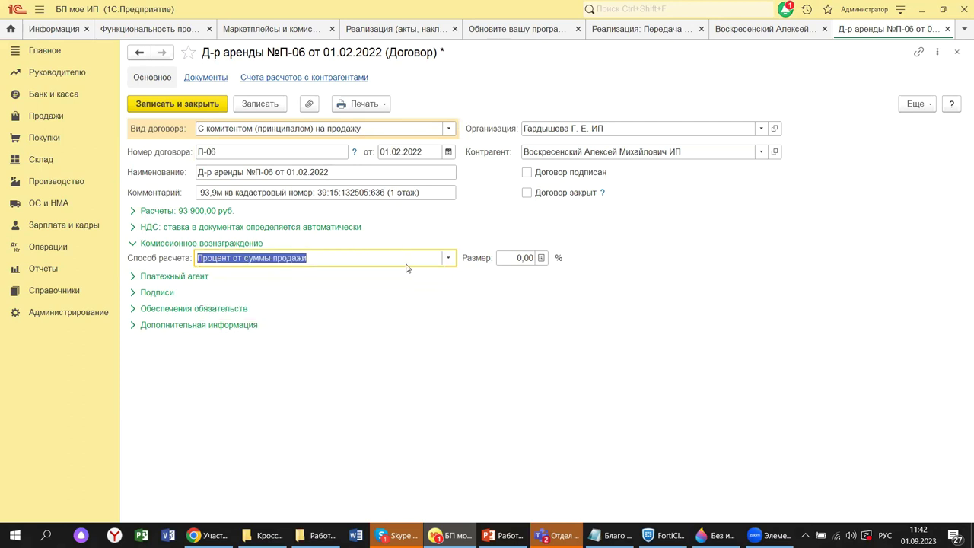
{"action": "mouse_move", "coordinate": [454, 535]}
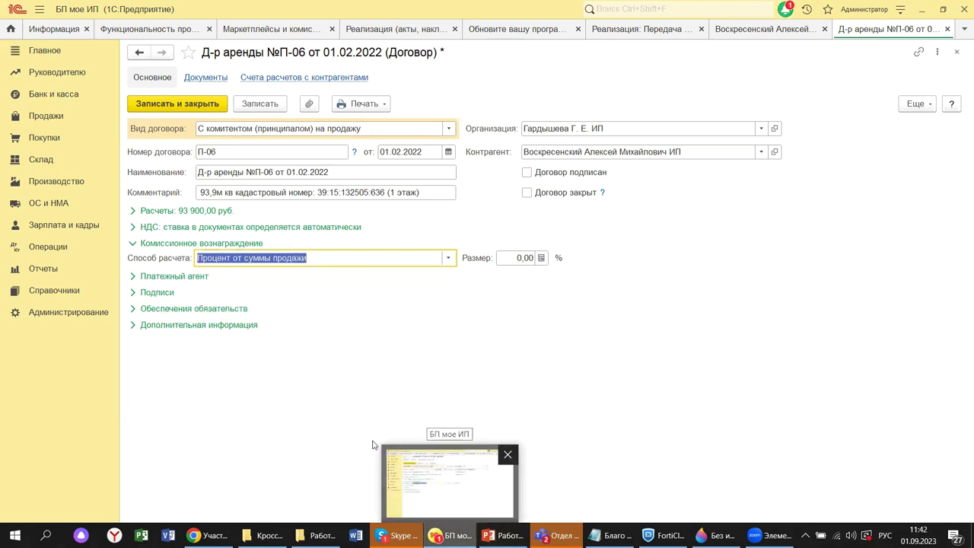
Mark the organisation as acting as a payment agent, check the «Признак агента» choices, and close the contract without saving.
{"action": "left_click", "coordinate": [134, 277]}
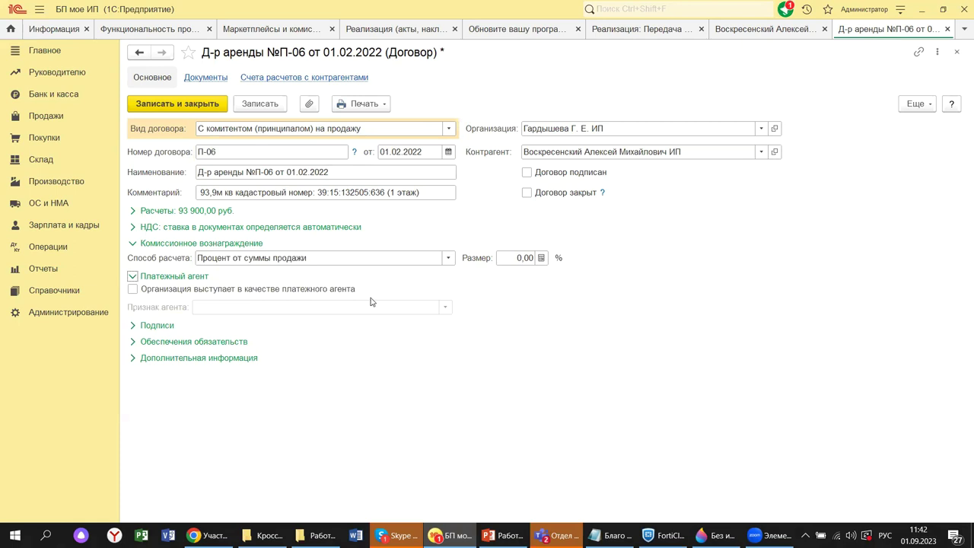
{"action": "left_click", "coordinate": [133, 290]}
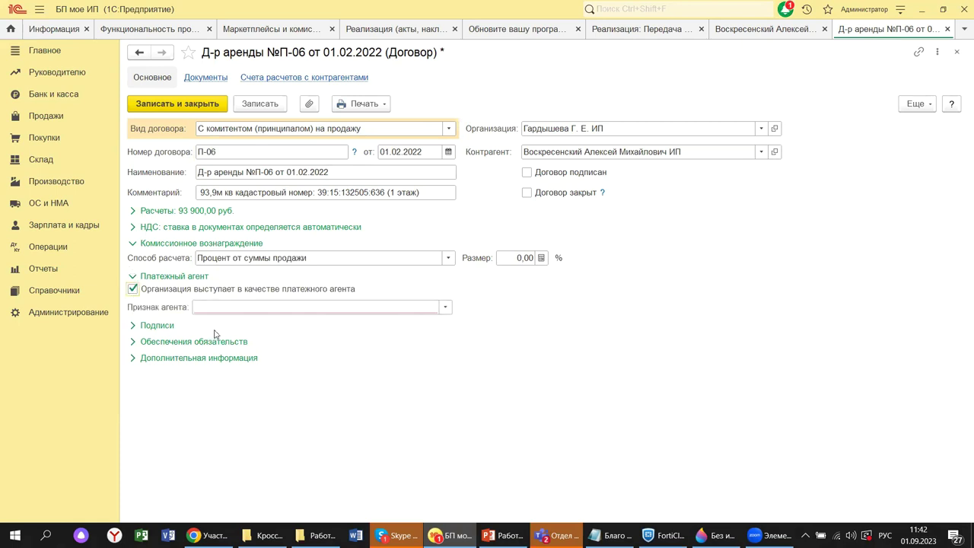
{"action": "left_click", "coordinate": [443, 308]}
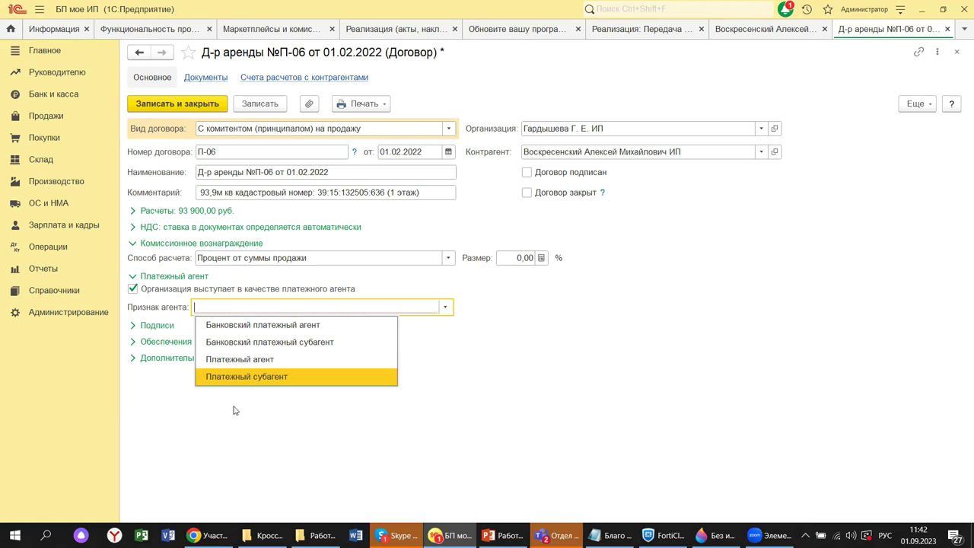
{"action": "key", "text": "Escape"}
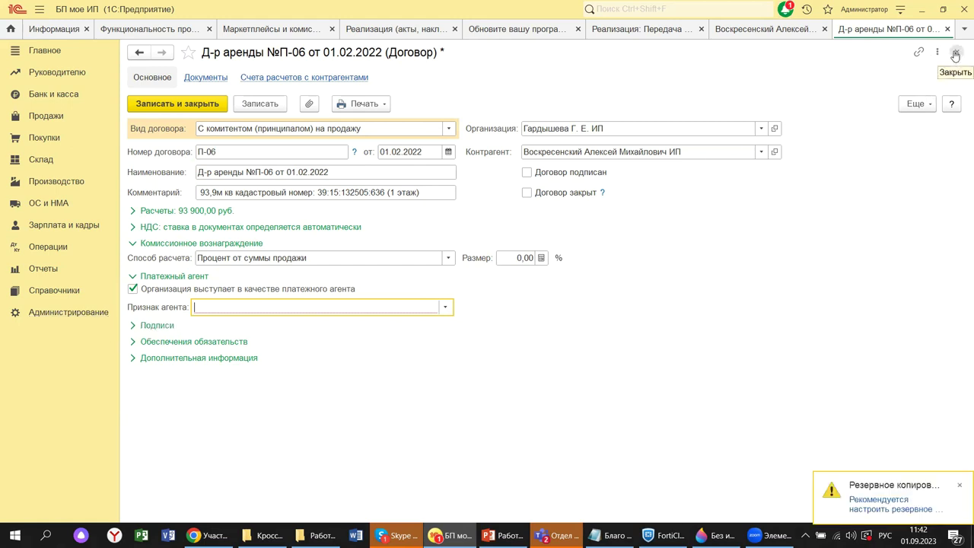
{"action": "left_click", "coordinate": [956, 53]}
{"action": "left_click", "coordinate": [521, 299]}
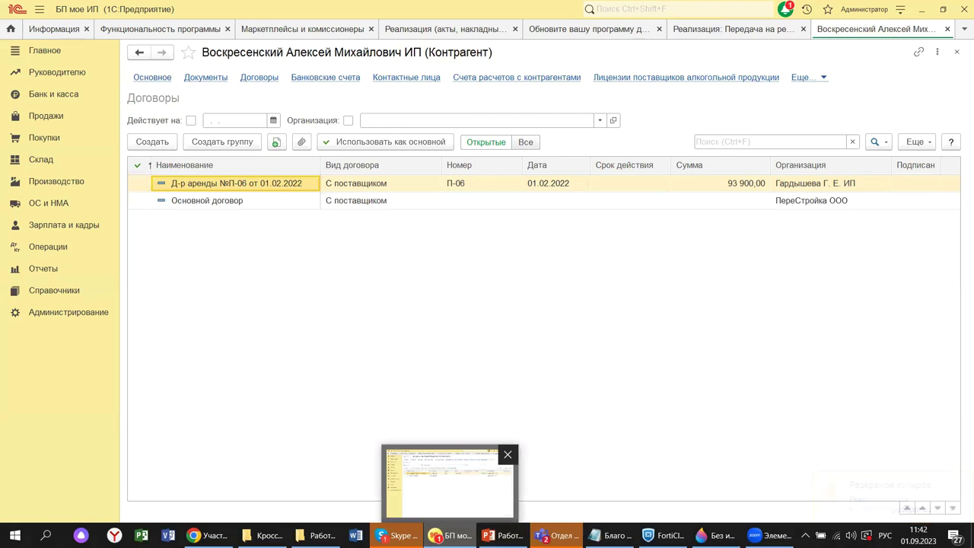
Switch to PowerPoint and examine slide 14 showing where the «Реализация (акты, накладные, УПД)» documents are found.
{"action": "mouse_move", "coordinate": [502, 535]}
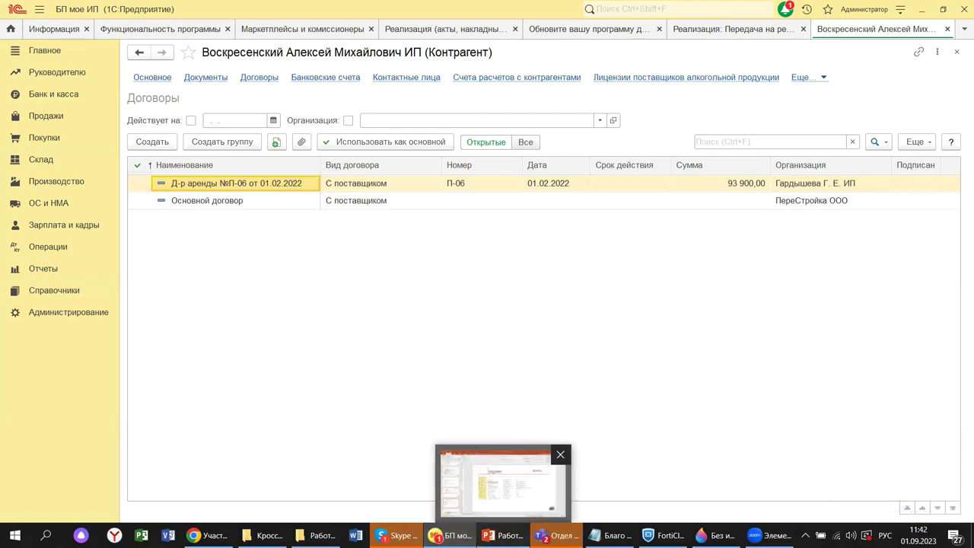
{"action": "left_click", "coordinate": [502, 535]}
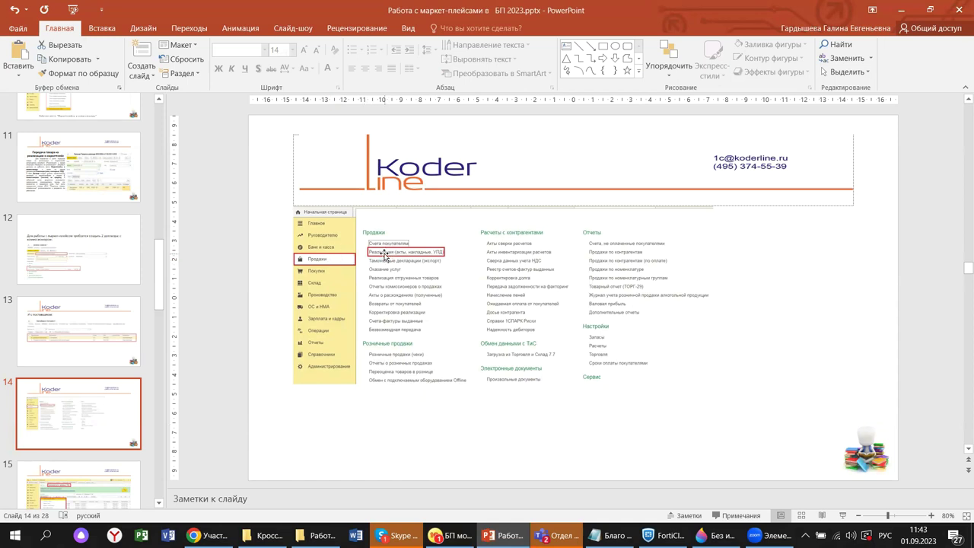
Switch back to 1С:Предприятие and open the «Реализация (акты, накладные, УПД)» document list of the sales section.
{"action": "left_click", "coordinate": [447, 532]}
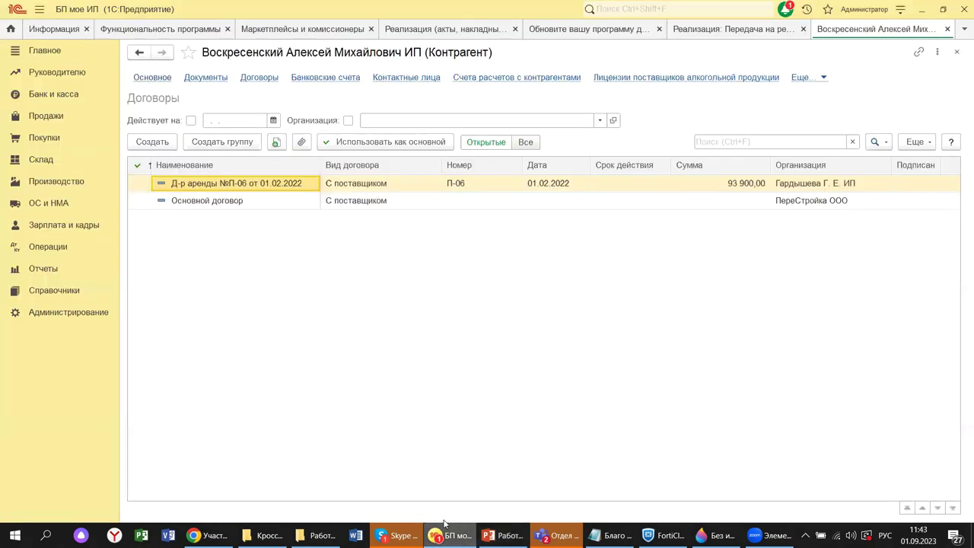
{"action": "left_click", "coordinate": [52, 121]}
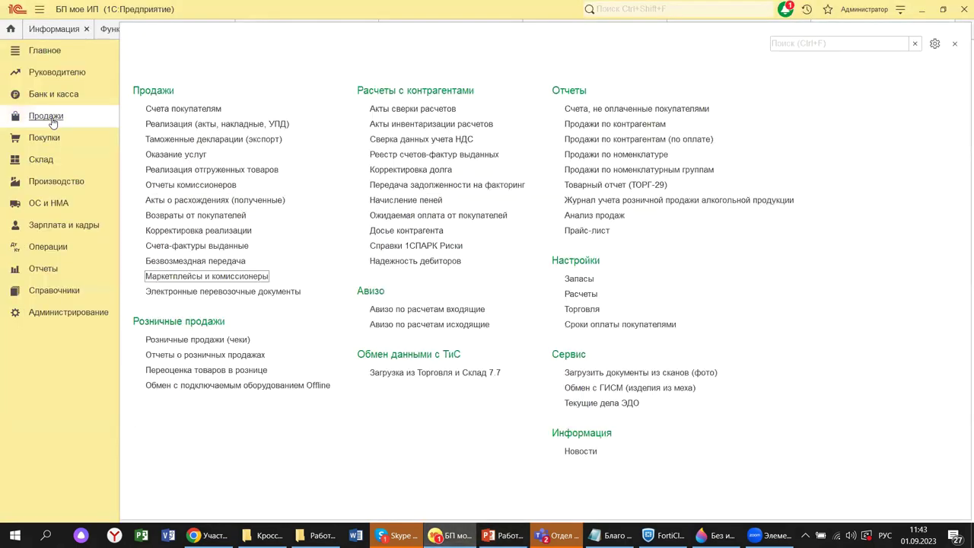
{"action": "left_click", "coordinate": [169, 126]}
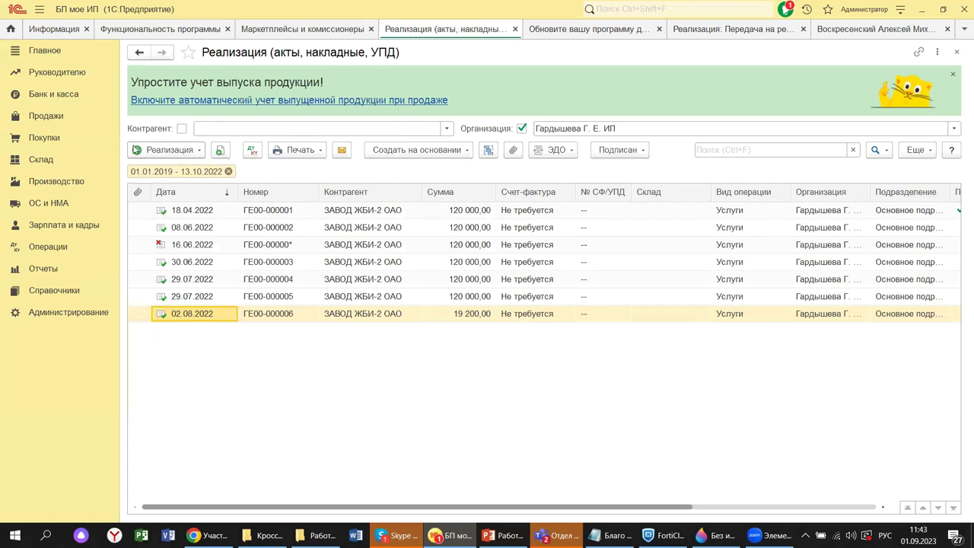
Examine the operation types offered for a new document in the «Реализация (акты, накладные, УПД)» list, including «Отгрузка без перехода права собственности».
{"action": "left_click", "coordinate": [199, 154]}
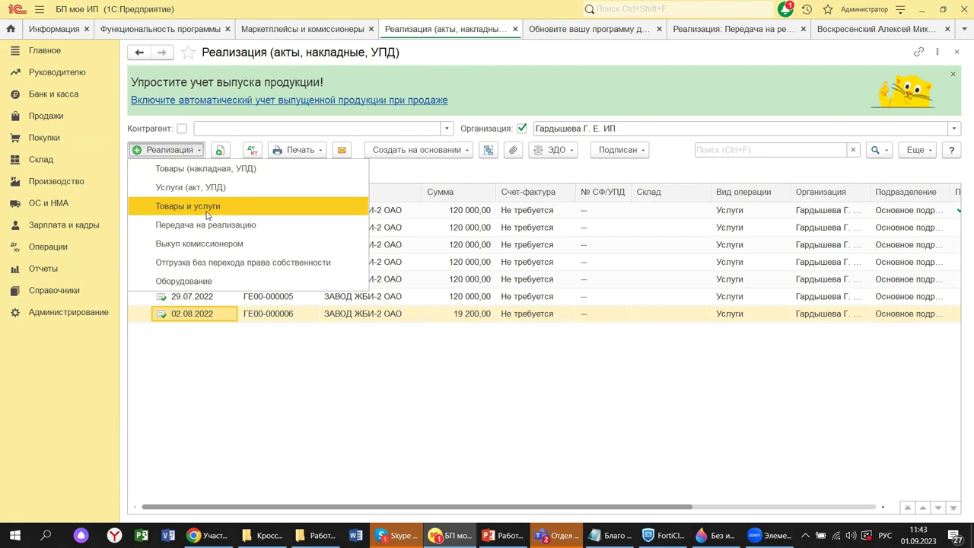
{"action": "left_click", "coordinate": [179, 245]}
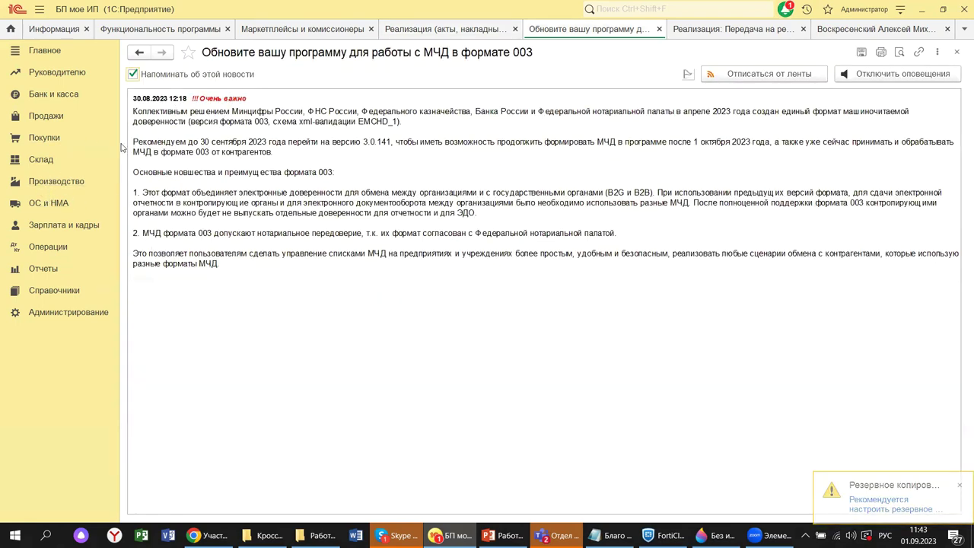
{"action": "left_click", "coordinate": [50, 118]}
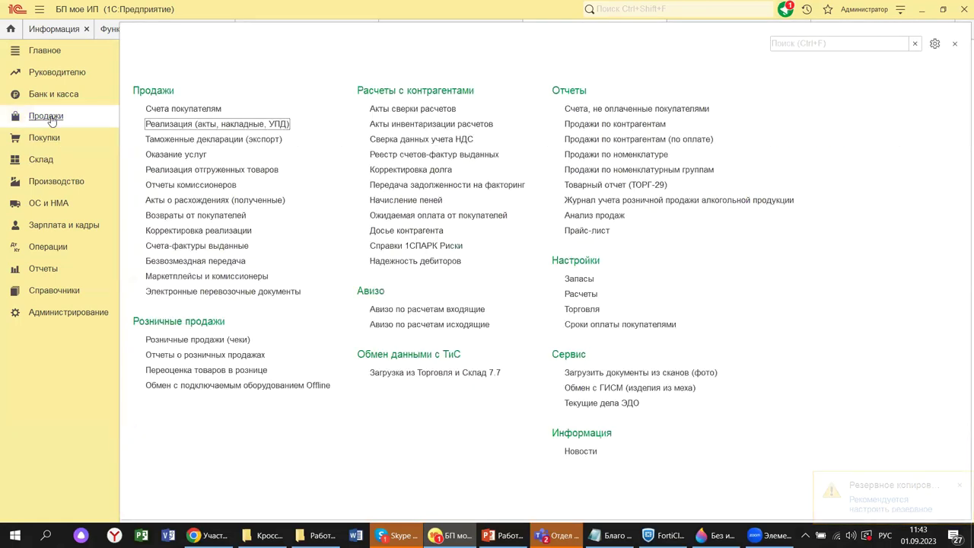
{"action": "left_click", "coordinate": [199, 126]}
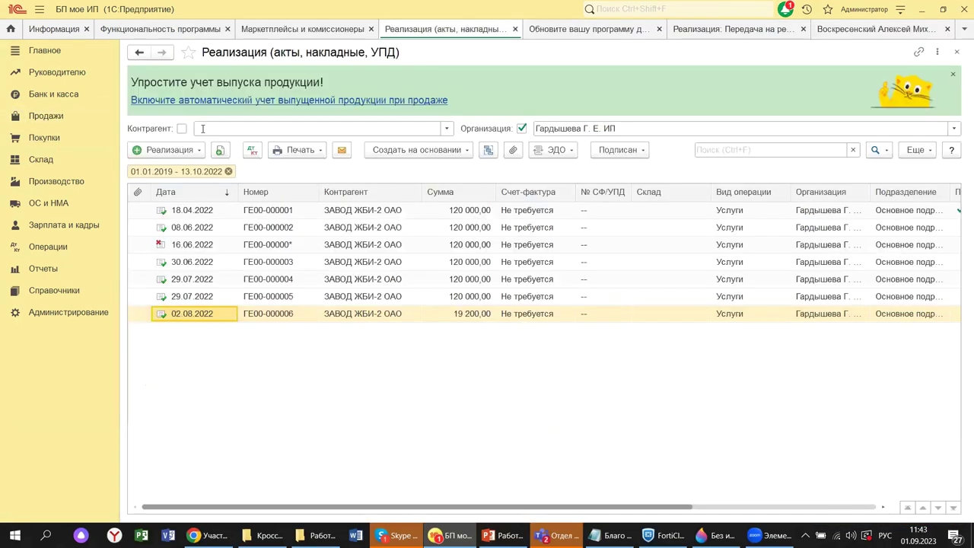
{"action": "left_click", "coordinate": [183, 150]}
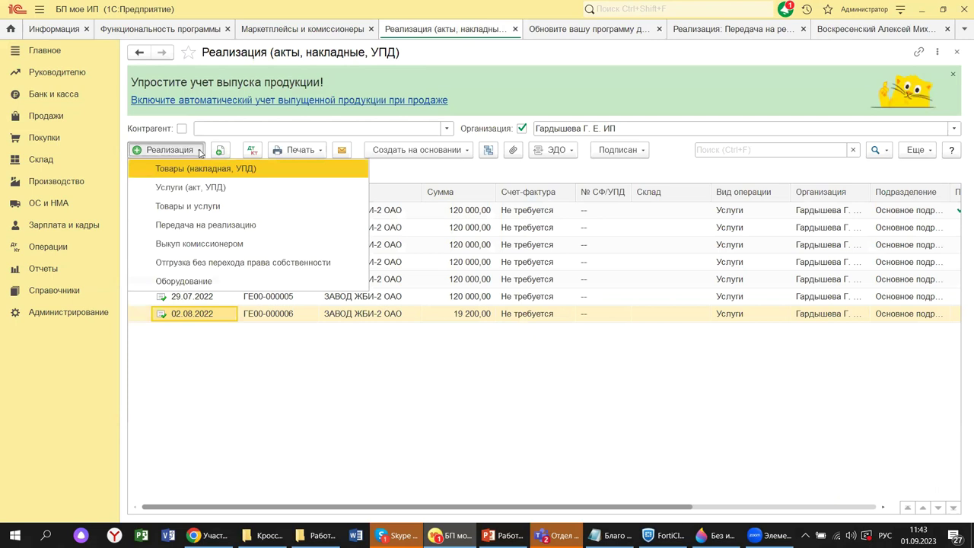
{"action": "left_click", "coordinate": [192, 264]}
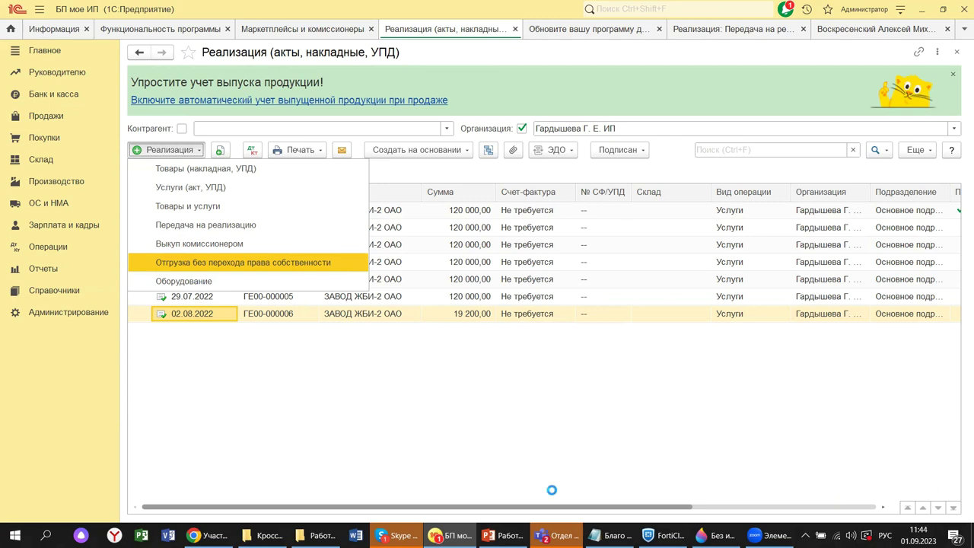
Switch to PowerPoint and advance the presentation from slide 14 to slide 18.
{"action": "mouse_move", "coordinate": [504, 536]}
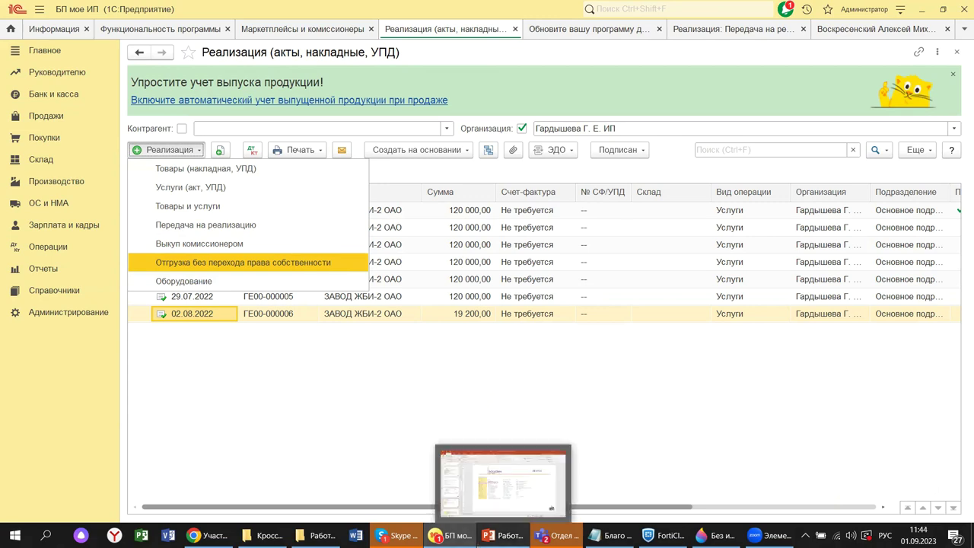
{"action": "left_click", "coordinate": [502, 480]}
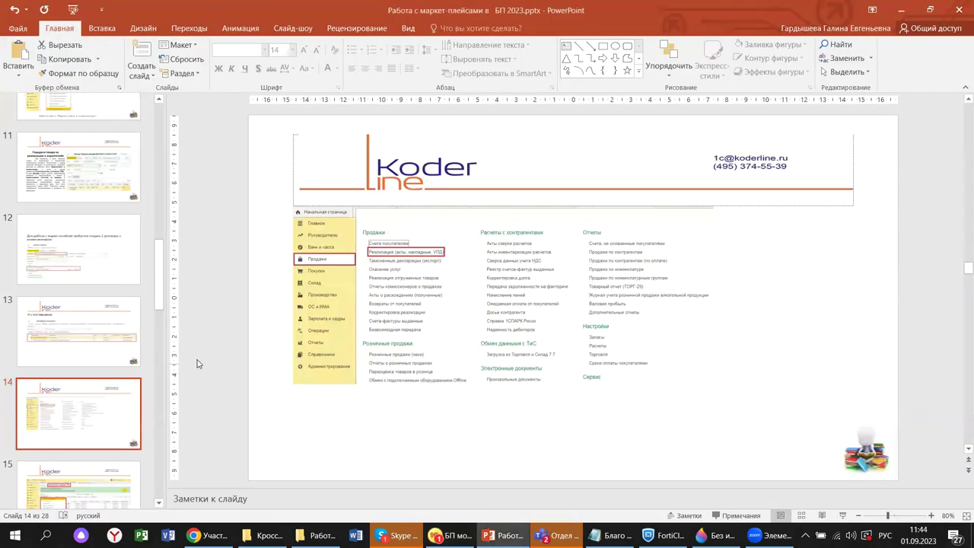
{"action": "key", "text": "Down"}
{"action": "key", "text": "Down"}
{"action": "key", "text": "Down"}
{"action": "key", "text": "Down"}
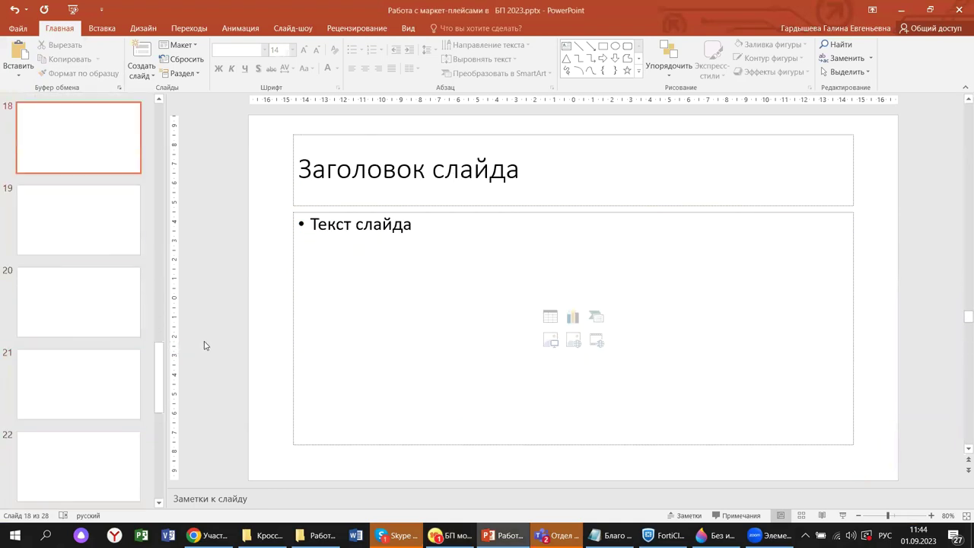